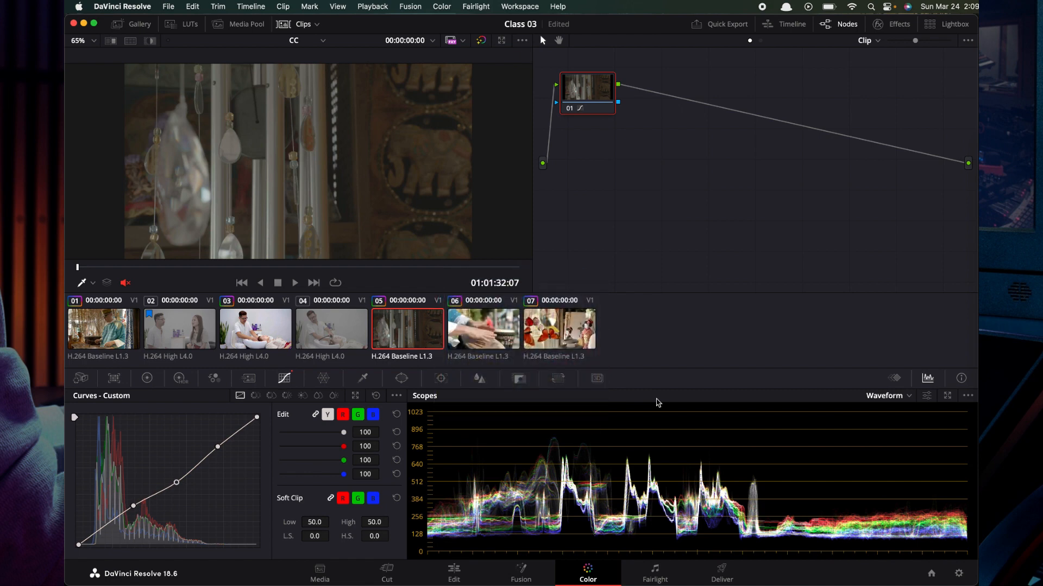
# Step: Reset all grades and nodes on clip 05 and save the project
pyautogui.click(396, 396)
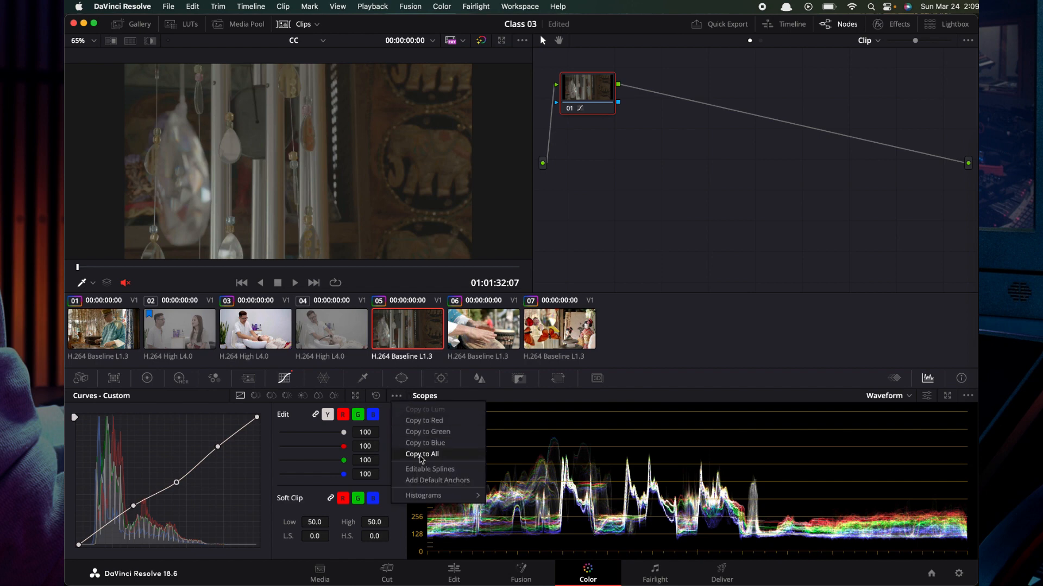
pyautogui.click(642, 255)
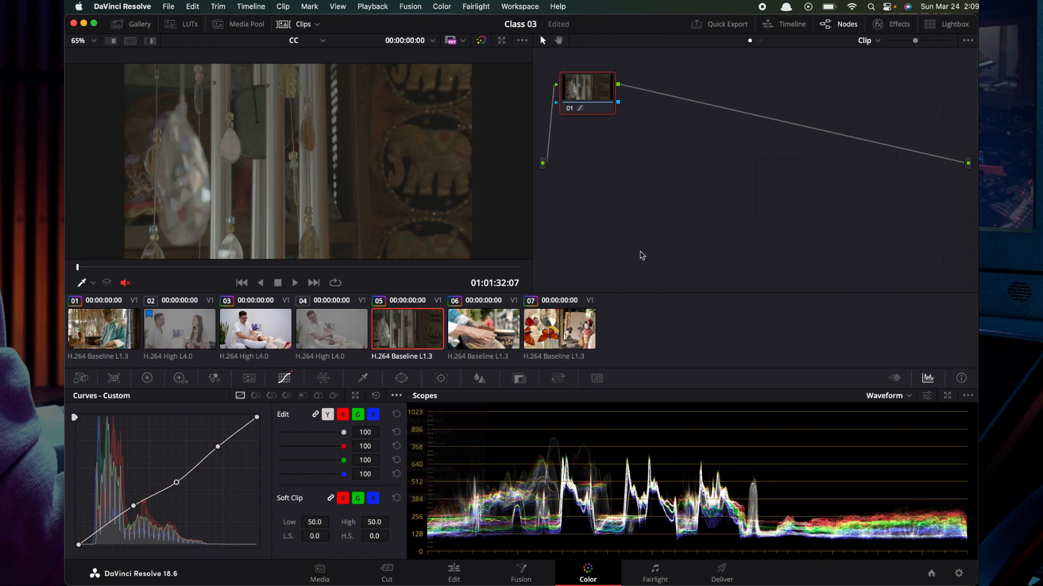
pyautogui.rightClick(616, 168)
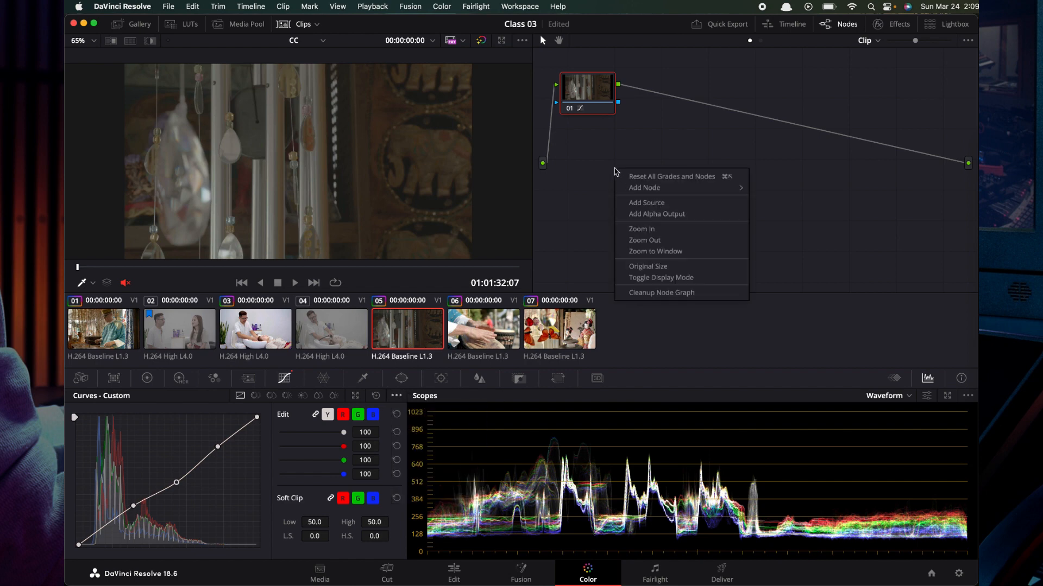
pyautogui.click(629, 175)
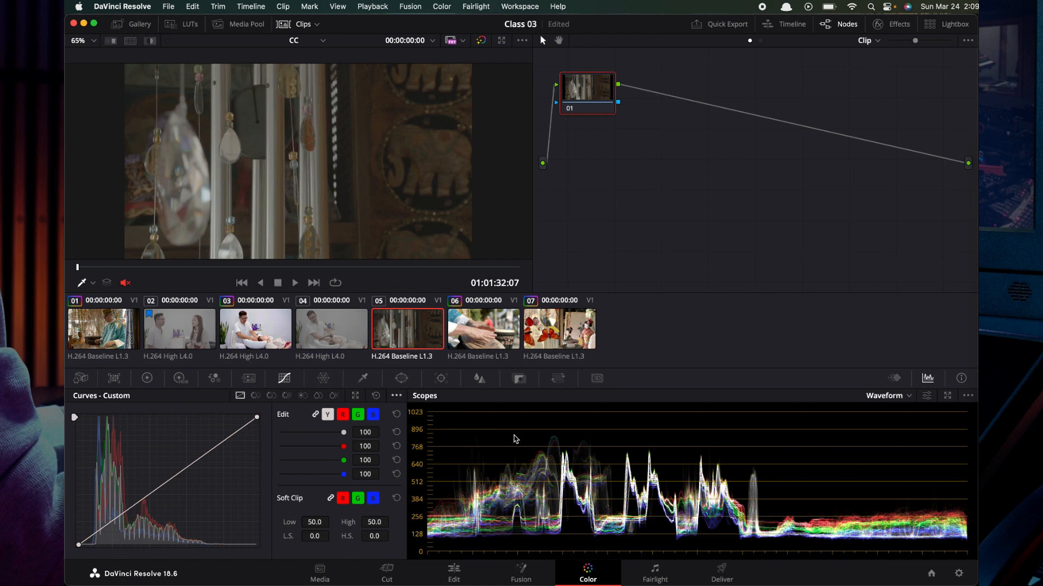
pyautogui.press('super+s')
# Step: Move the custom curve's white and black endpoints inward to add contrast, with the scopes set to Parade
pyautogui.moveTo(257, 419); pyautogui.dragTo(200, 406)
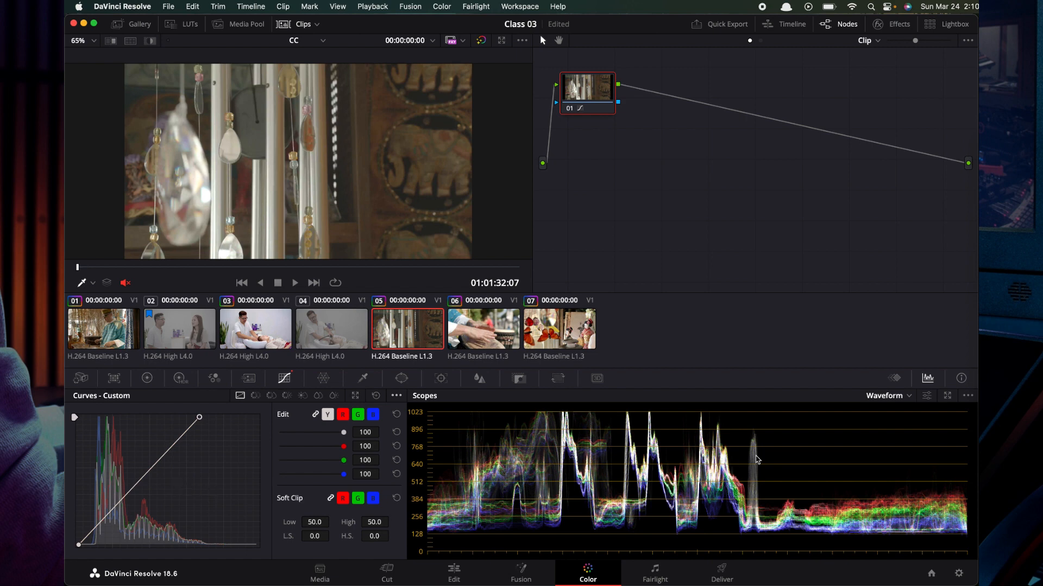
pyautogui.click(908, 397)
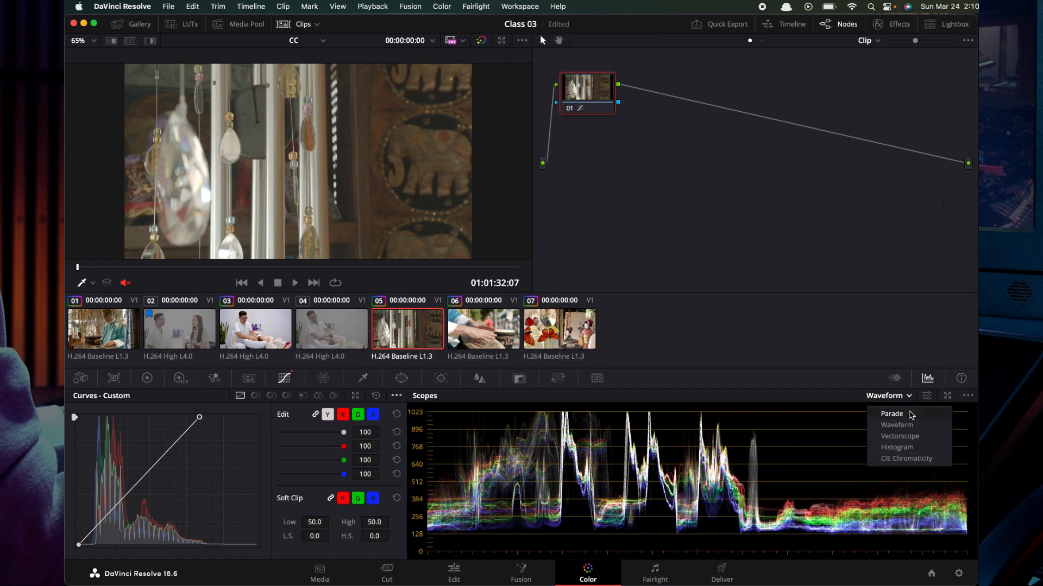
pyautogui.click(910, 414)
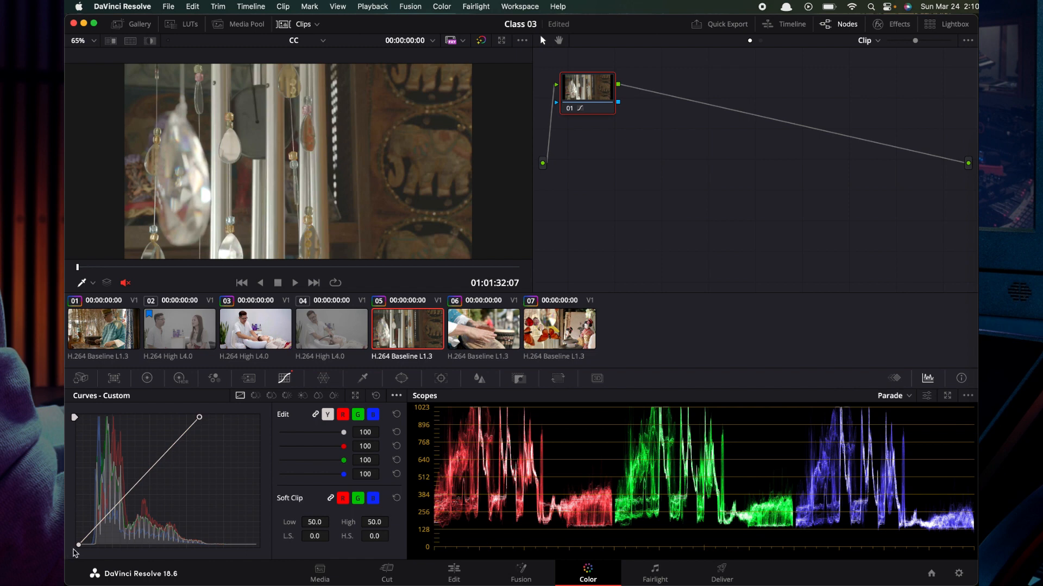
pyautogui.moveTo(79, 547); pyautogui.dragTo(98, 545)
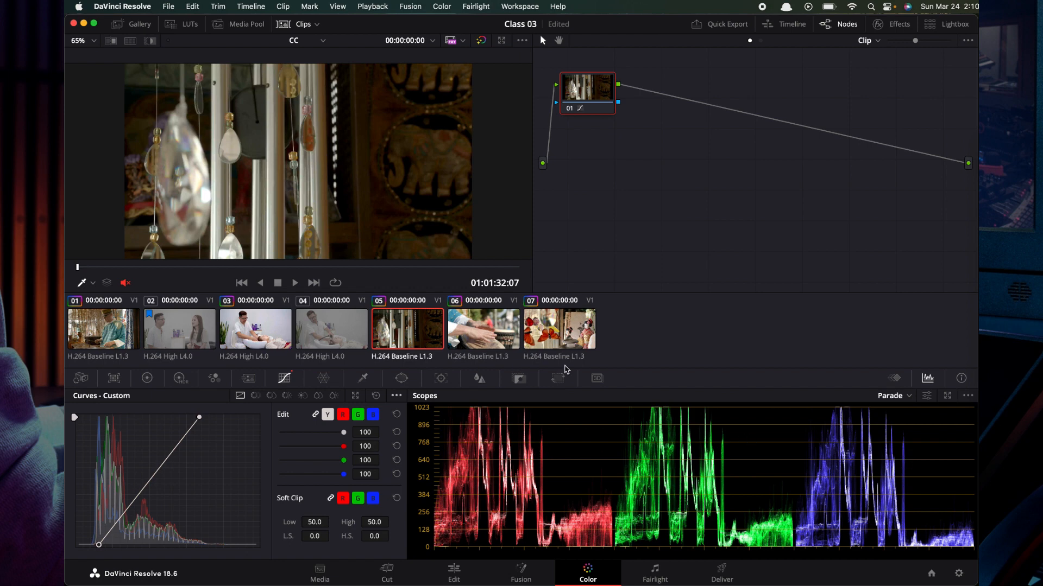
# Step: Isolate the blue curve and shift its white point slightly further inward to boost blue in the highlights
pyautogui.click(373, 416)
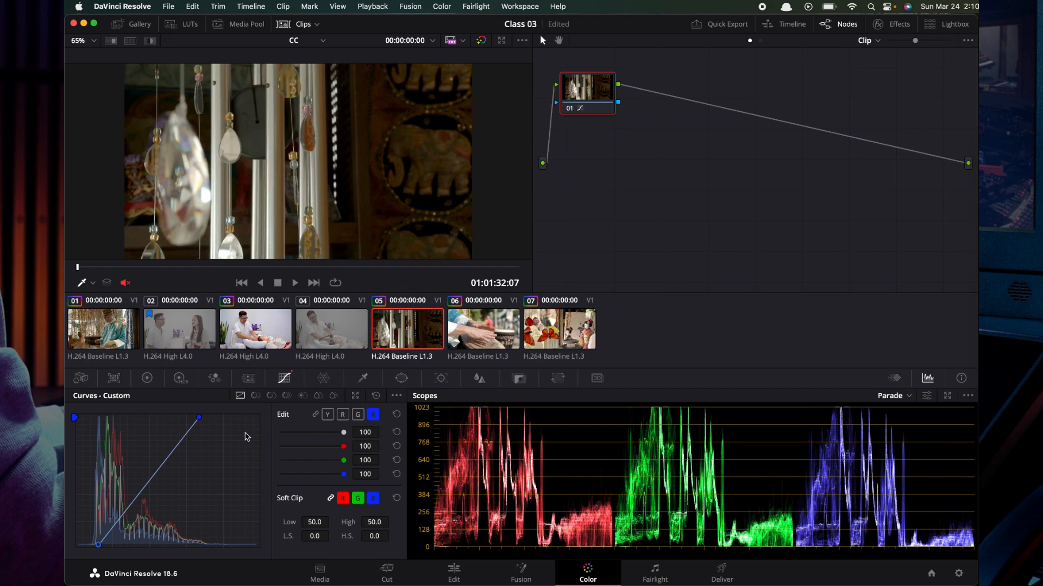
pyautogui.click(200, 419)
pyautogui.moveTo(200, 420); pyautogui.dragTo(191, 419)
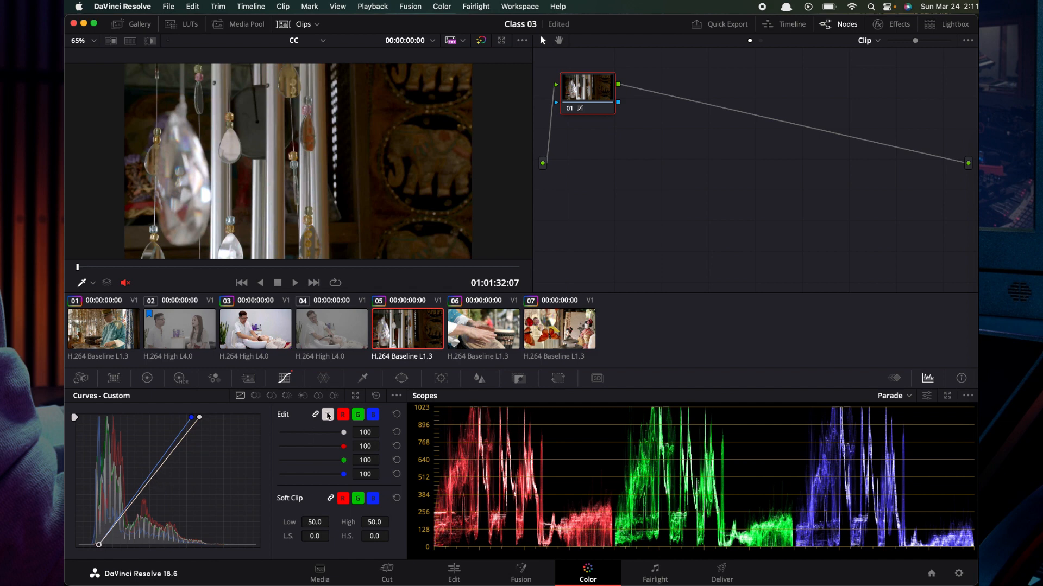
# Step: Try a slightly lowered midtone point on the luminance curve alone and undo it
pyautogui.click(151, 480)
pyautogui.moveTo(151, 480); pyautogui.dragTo(150, 483)
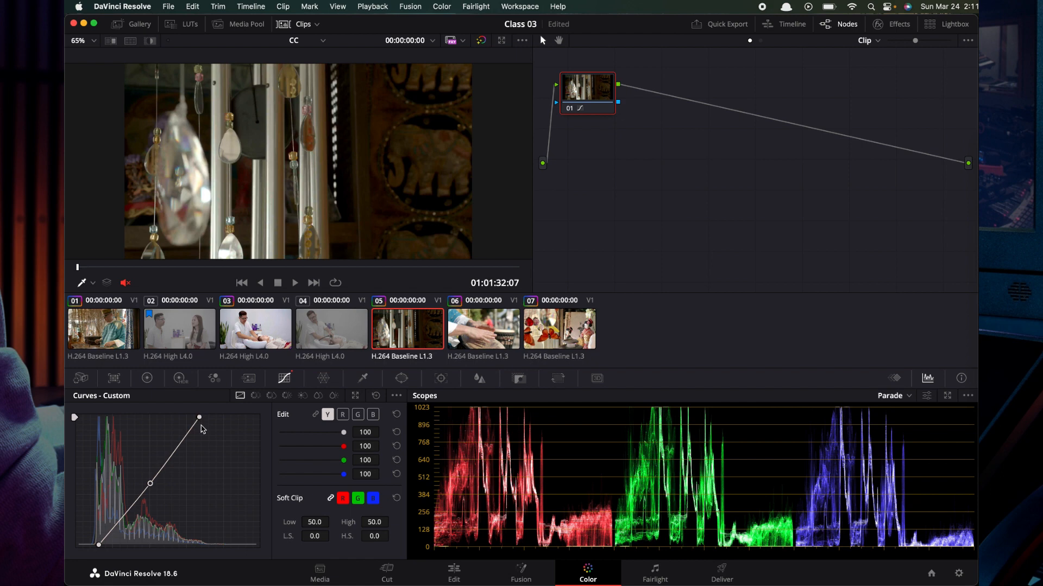
pyautogui.press('super+z')
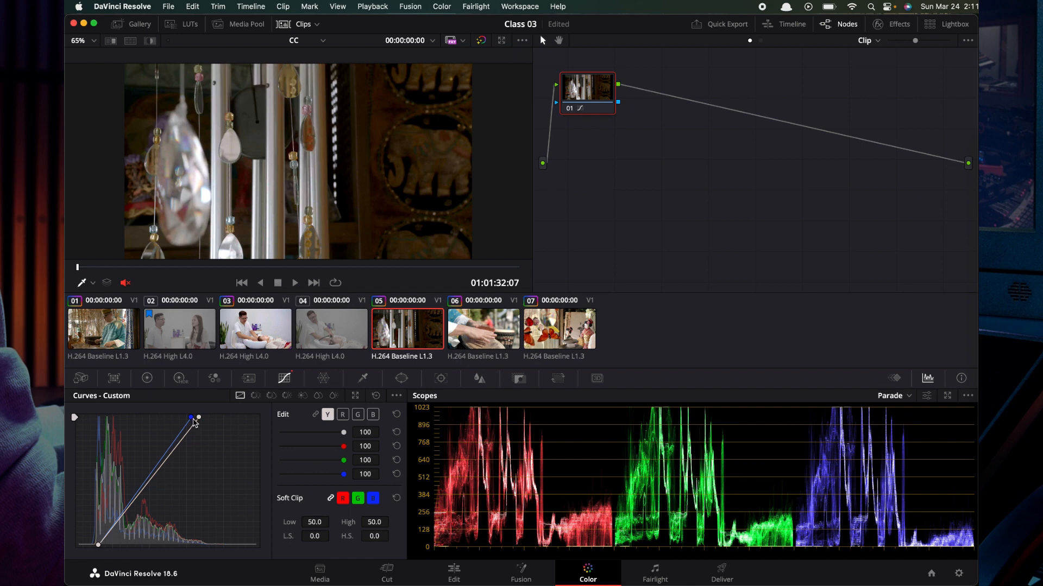
# Step: Move the blue curve's white point back towards the luminance curve's, and reset all the custom curves
pyautogui.moveTo(191, 417); pyautogui.dragTo(198, 417)
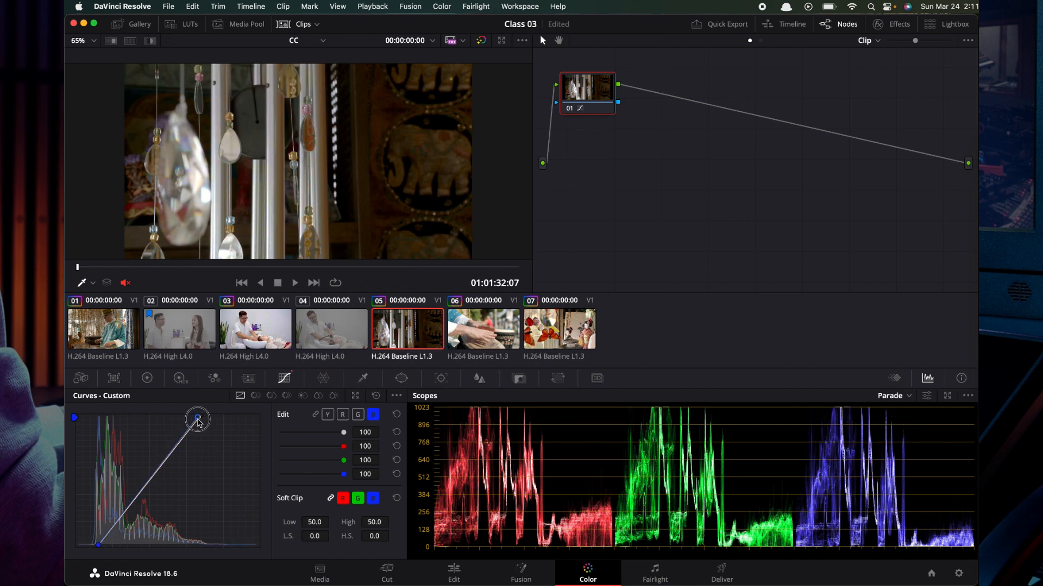
pyautogui.click(397, 397)
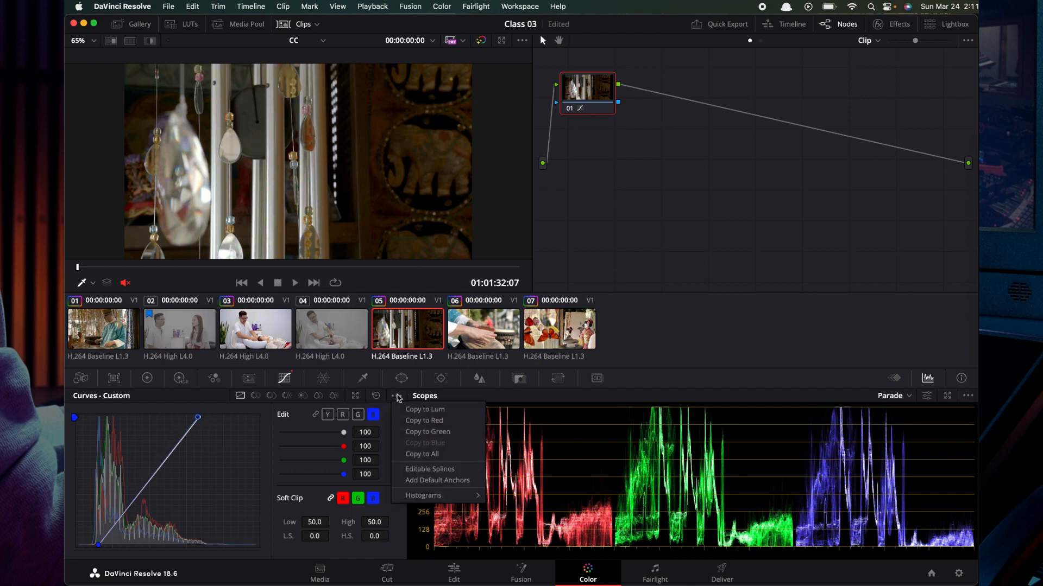
pyautogui.click(398, 397)
pyautogui.click(327, 416)
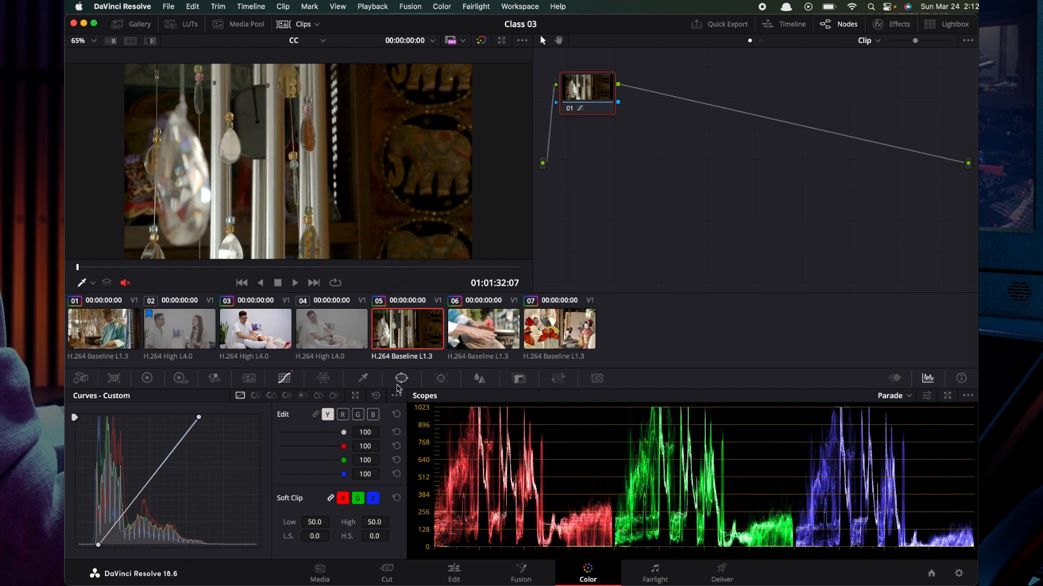
pyautogui.click(377, 397)
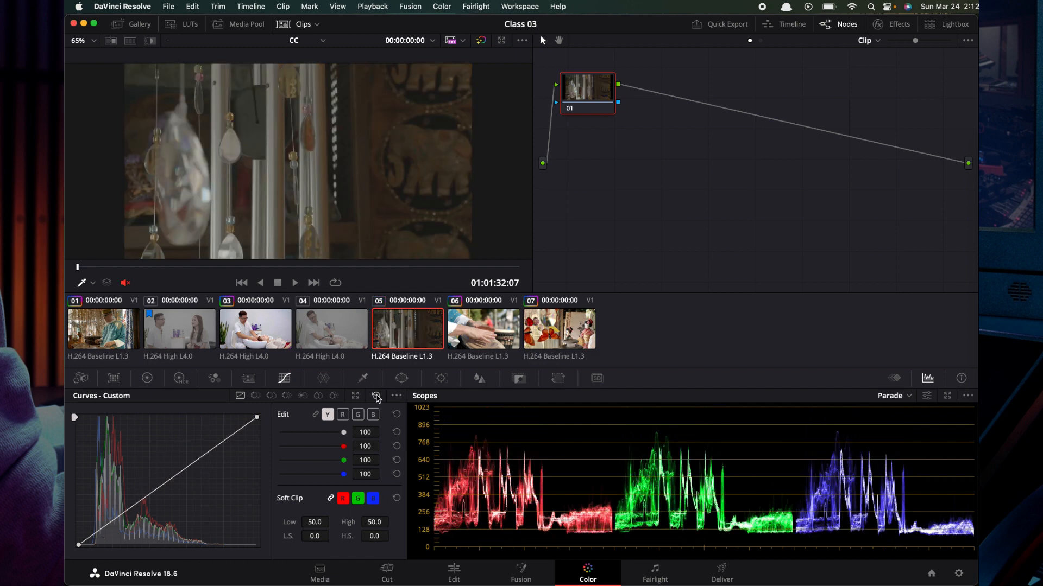
# Step: Shape the luminance curve with three points, lifting the shadows and midtones and lowering the highlights
pyautogui.click(133, 502)
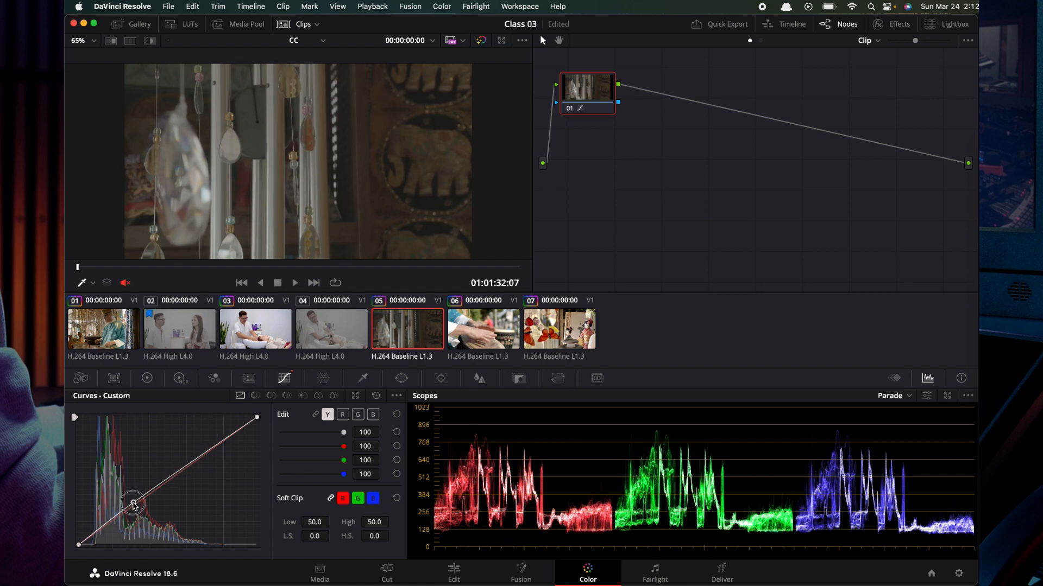
pyautogui.moveTo(128, 503); pyautogui.dragTo(126, 498)
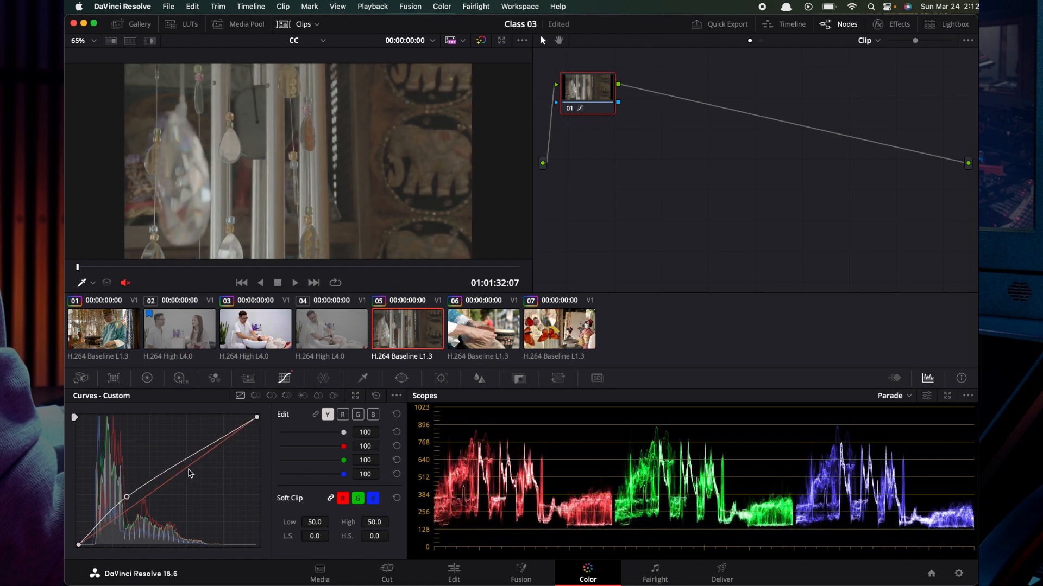
pyautogui.moveTo(217, 444); pyautogui.dragTo(170, 466)
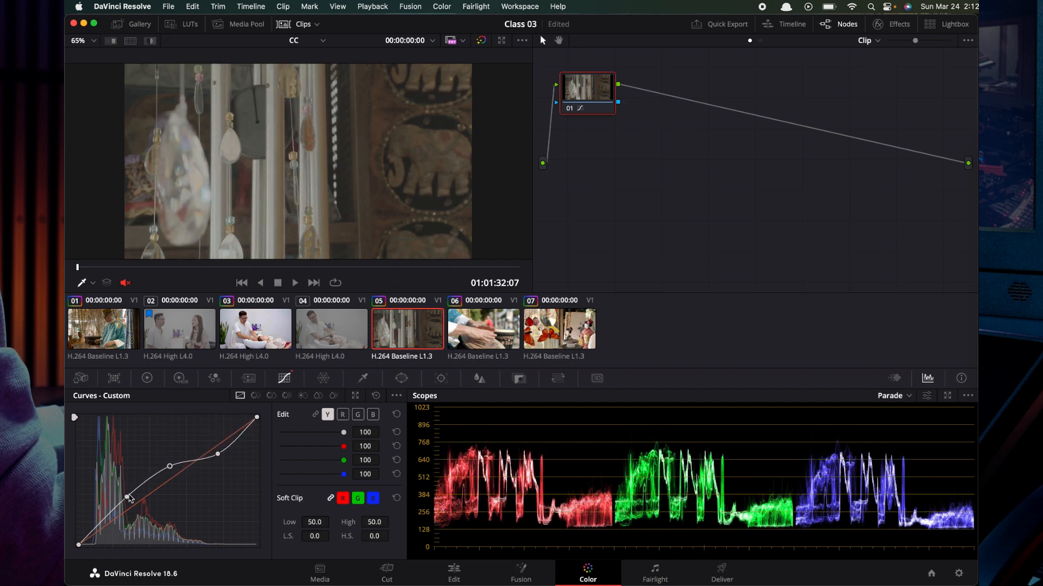
pyautogui.moveTo(126, 497); pyautogui.dragTo(122, 502)
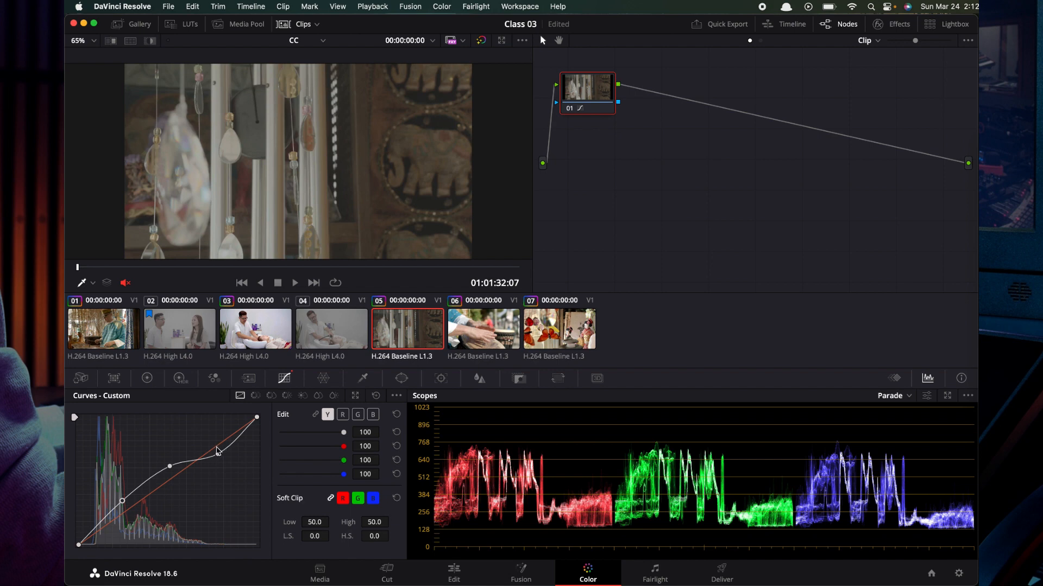
# Step: Try lowering the highlights with a point on the red curve and remove that point
pyautogui.moveTo(216, 447); pyautogui.dragTo(218, 455)
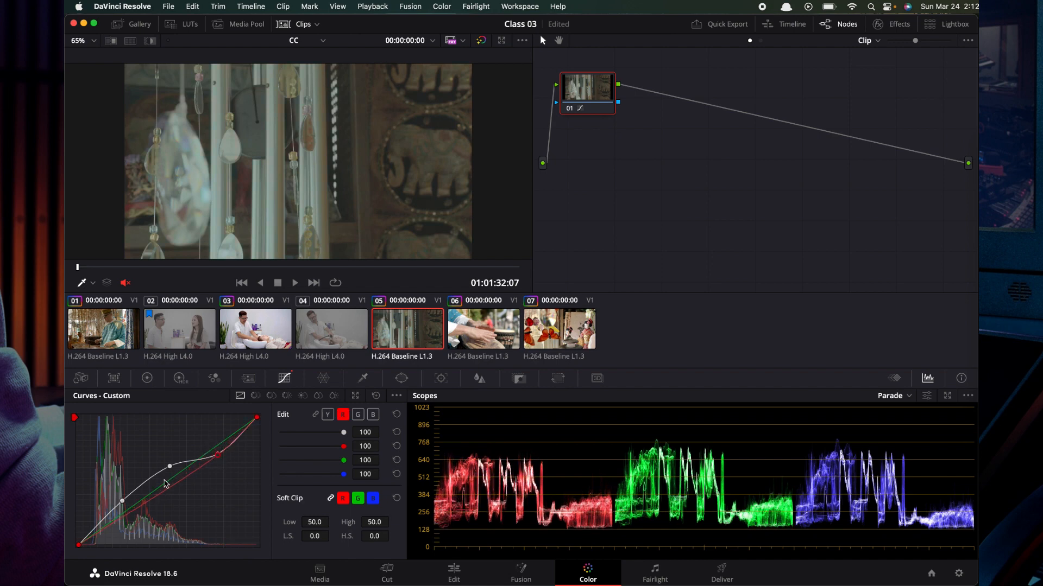
pyautogui.moveTo(165, 487)
pyautogui.mouseDown()
pyautogui.moveTo(170, 471)
pyautogui.moveTo(176, 489)
pyautogui.mouseUp()
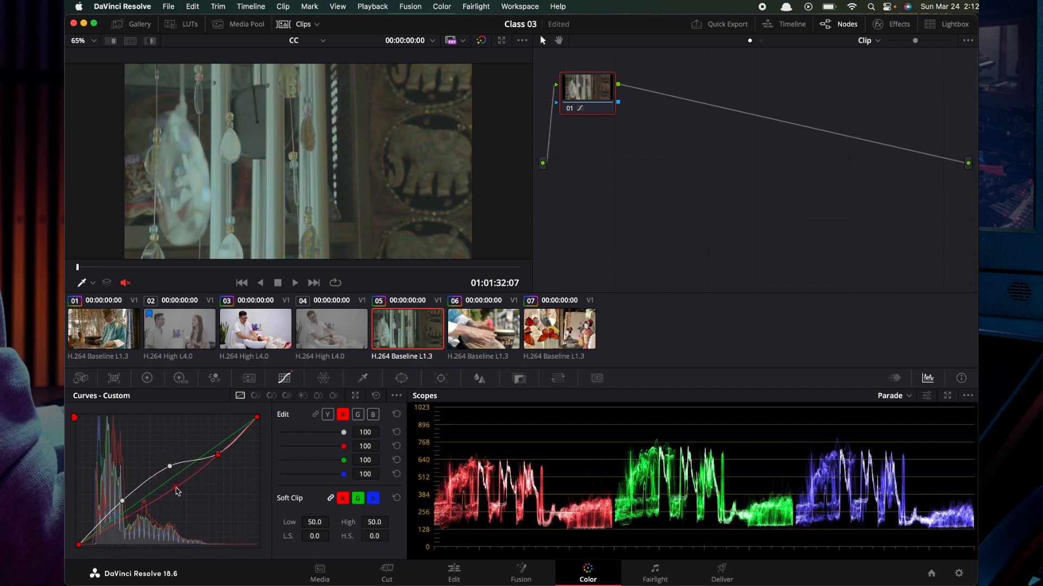
pyautogui.rightClick(176, 487)
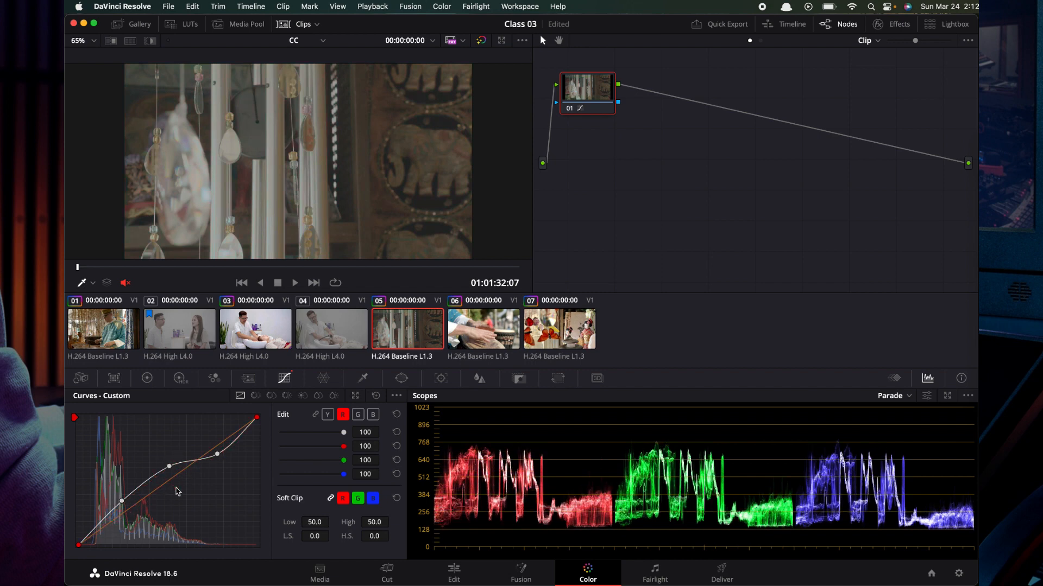
# Step: Copy the shape of the luminance curve to the red channel
pyautogui.click(328, 415)
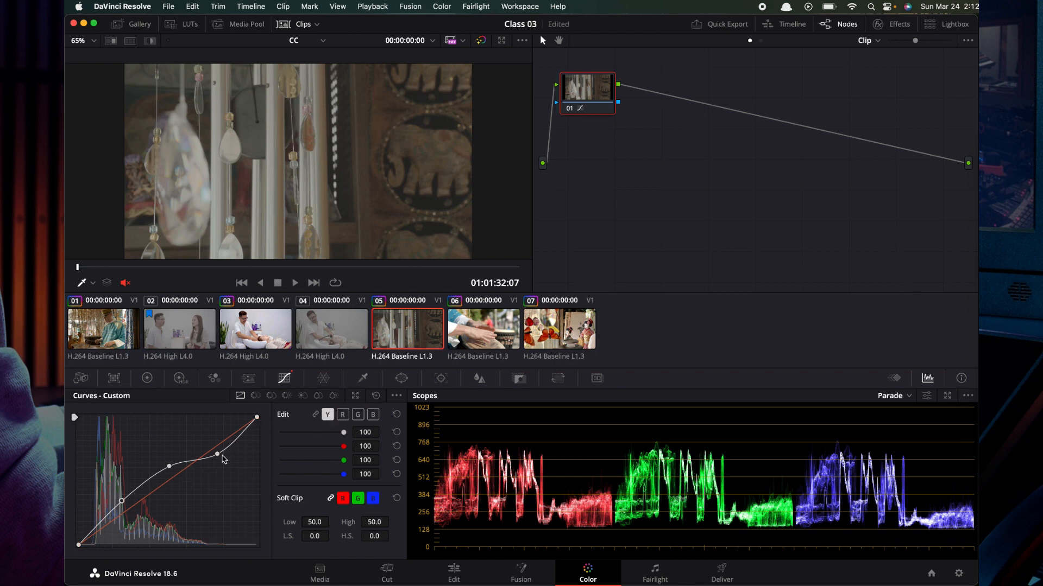
pyautogui.click(397, 396)
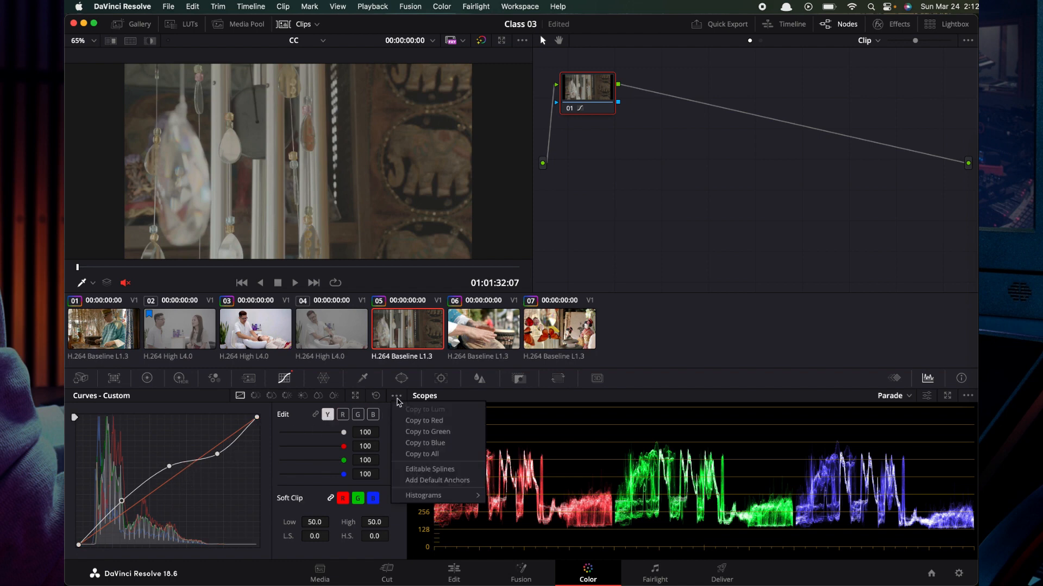
pyautogui.click(413, 422)
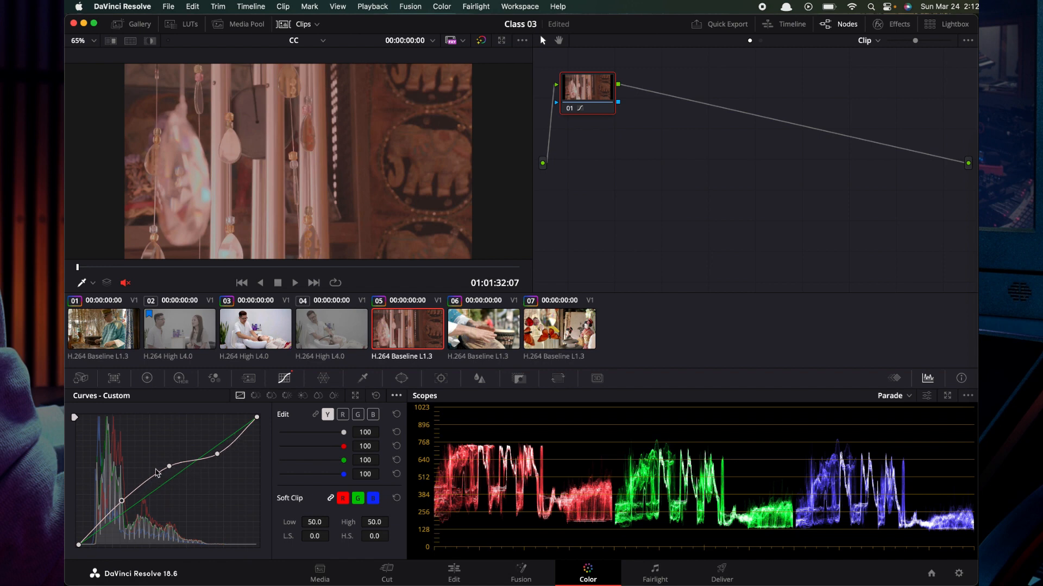
# Step: Copy the red channel's curve to the green channel
pyautogui.click(343, 416)
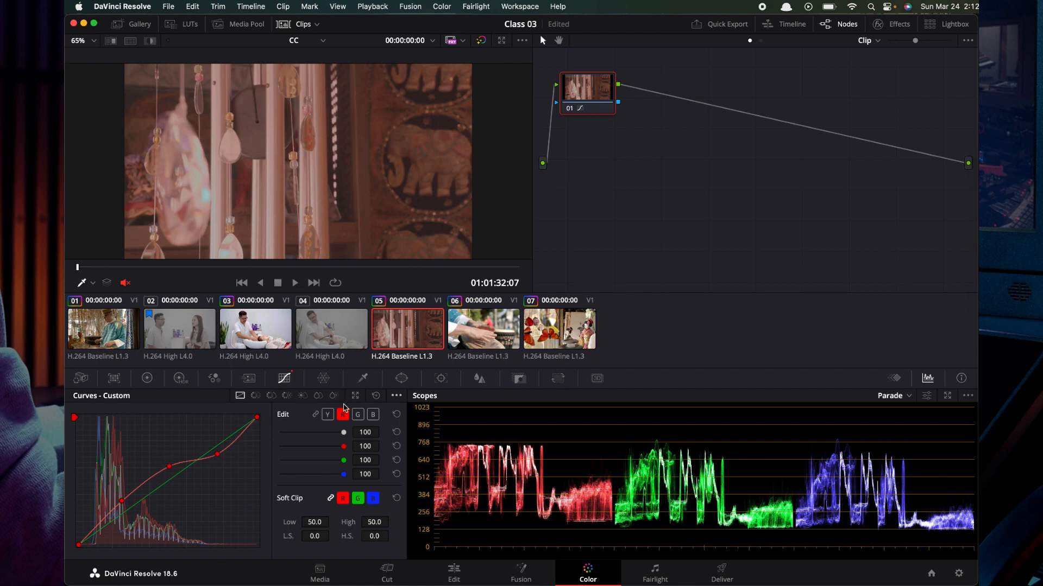
pyautogui.click(327, 414)
pyautogui.click(342, 416)
pyautogui.click(397, 397)
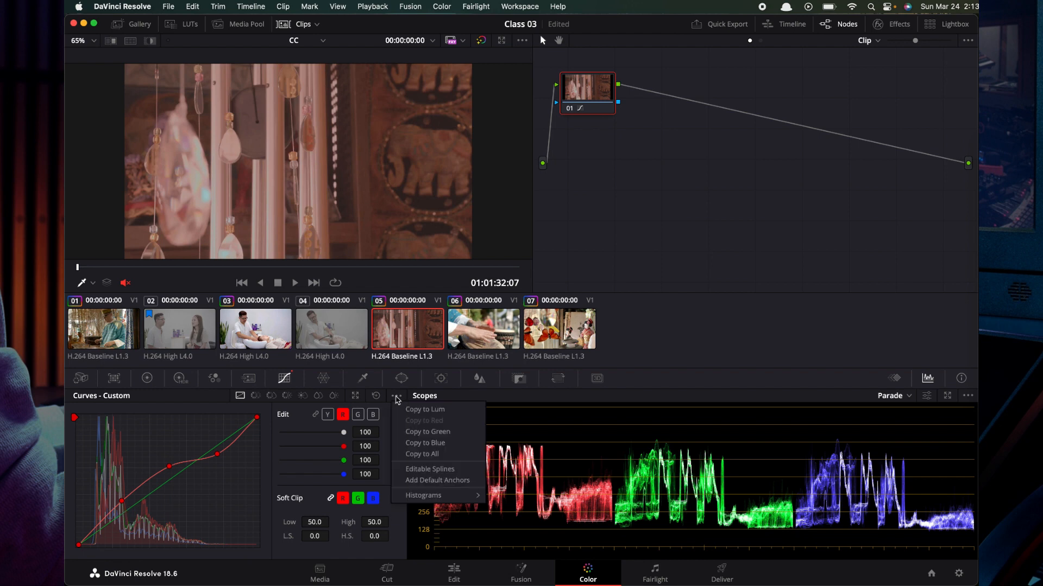
pyautogui.click(424, 433)
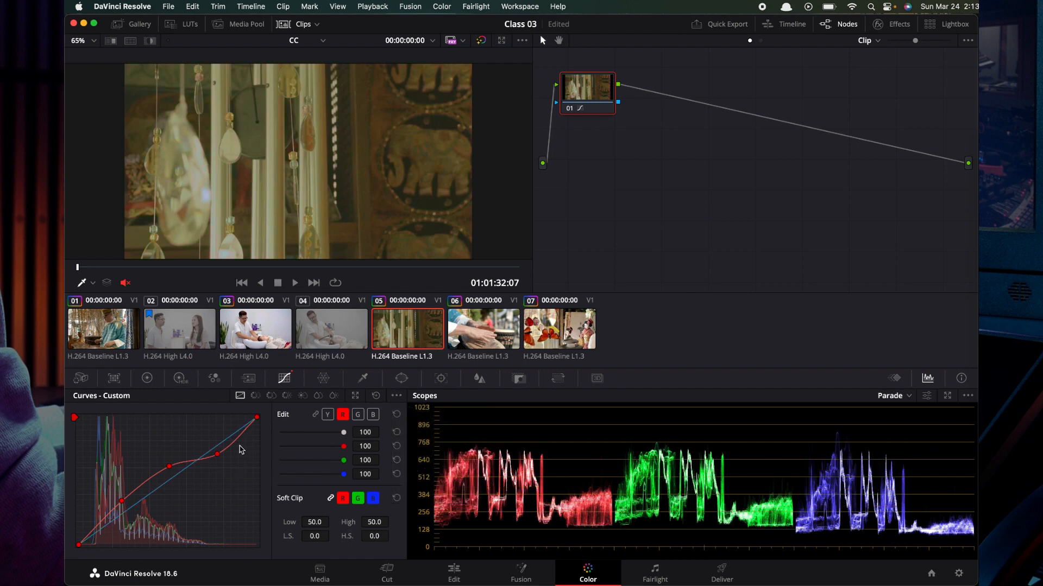
# Step: Reshape the green curve by raising its midtone point and lowering its shadow and highlight points
pyautogui.click(358, 415)
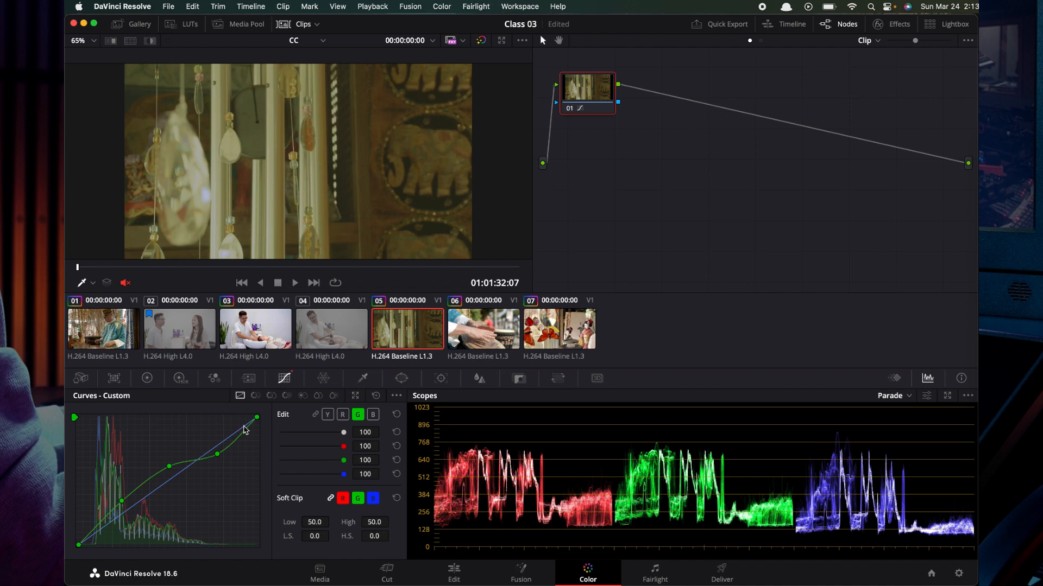
pyautogui.click(398, 396)
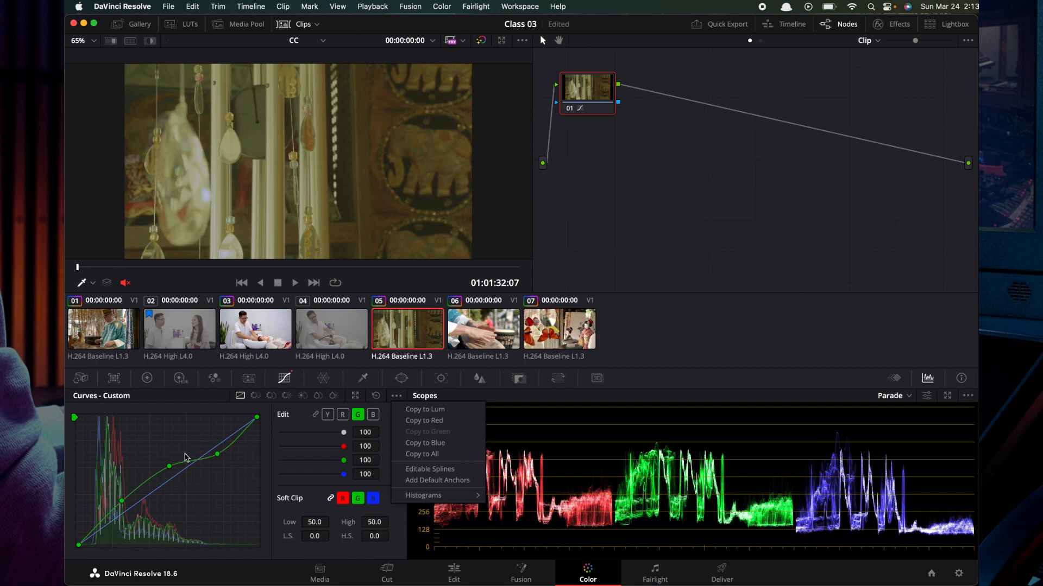
pyautogui.click(169, 467)
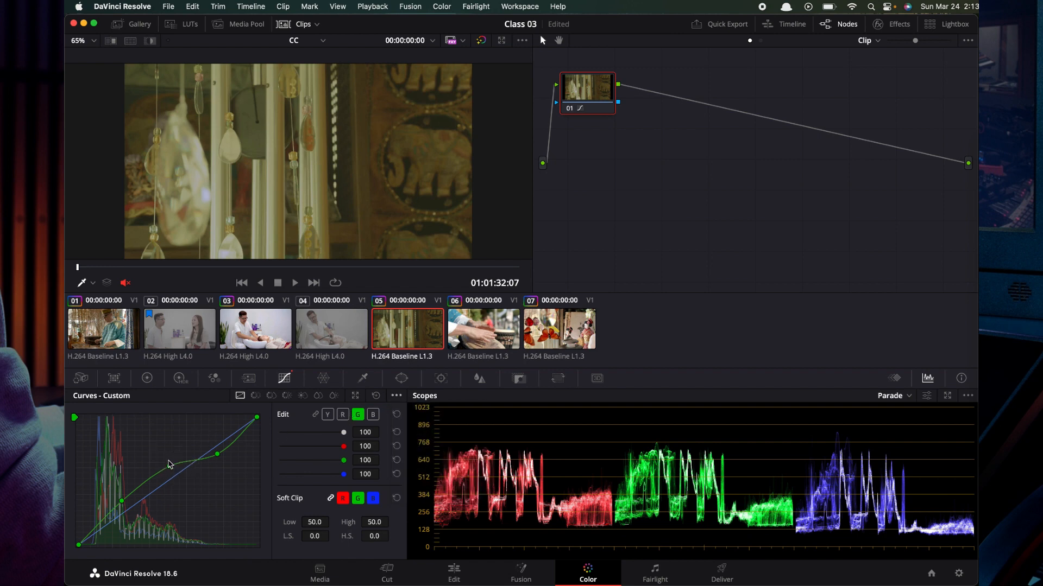
pyautogui.moveTo(169, 467); pyautogui.dragTo(165, 452)
pyautogui.click(126, 512)
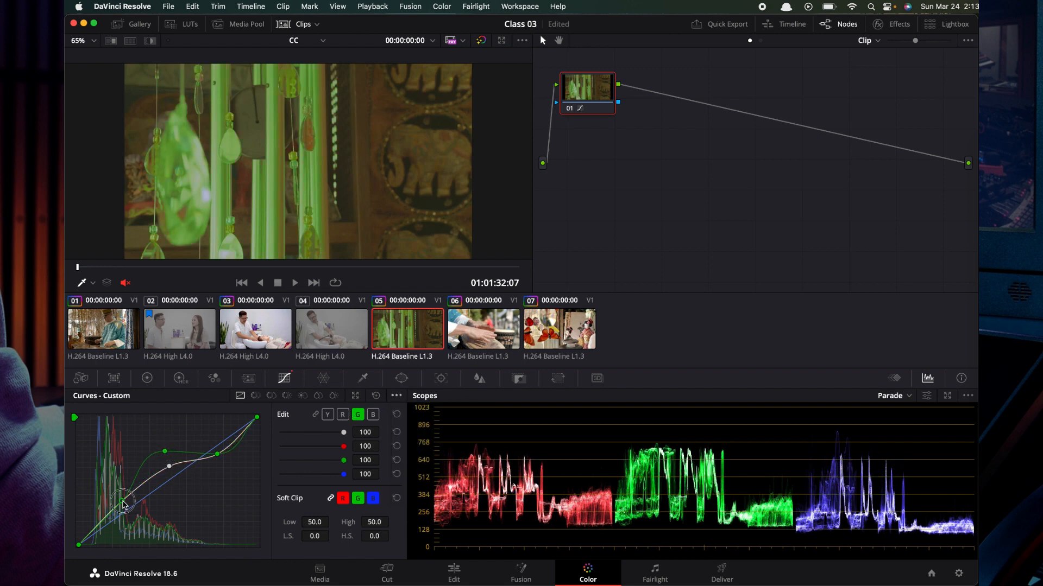
pyautogui.moveTo(127, 517); pyautogui.dragTo(130, 523)
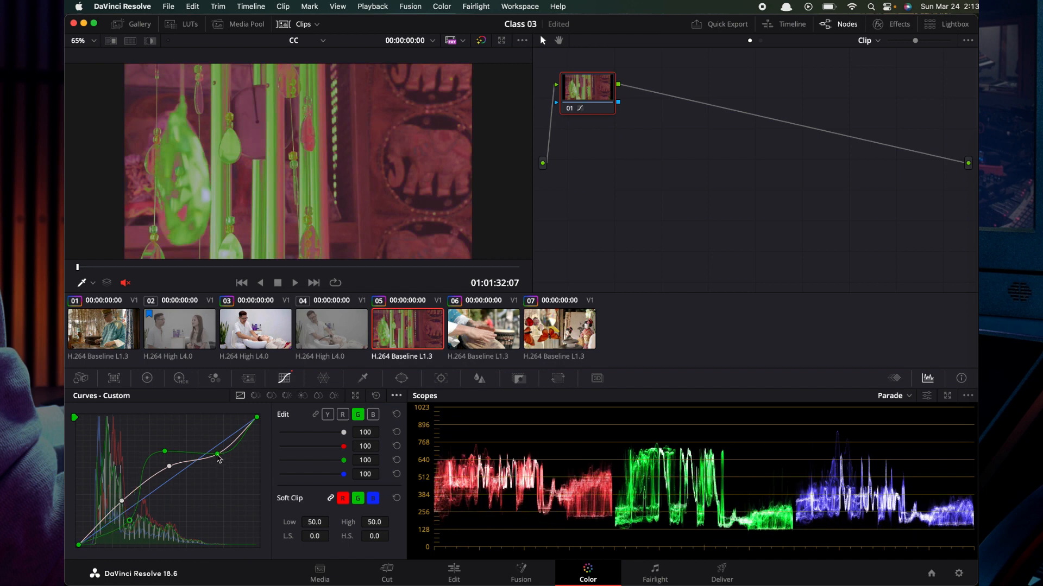
pyautogui.moveTo(218, 458); pyautogui.dragTo(221, 472)
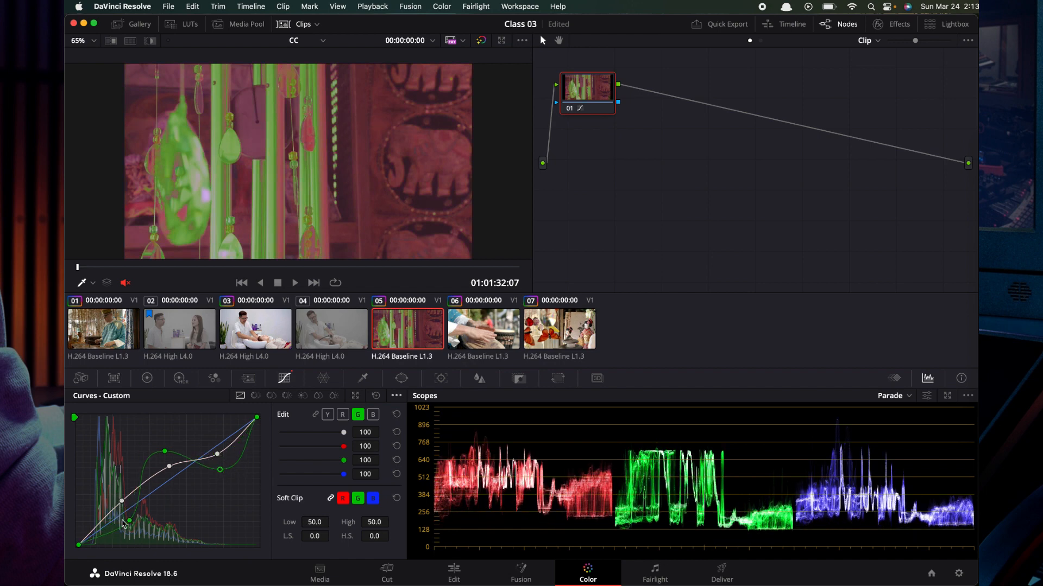
# Step: Copy the green channel's curve to all channels
pyautogui.click(396, 395)
pyautogui.click(429, 454)
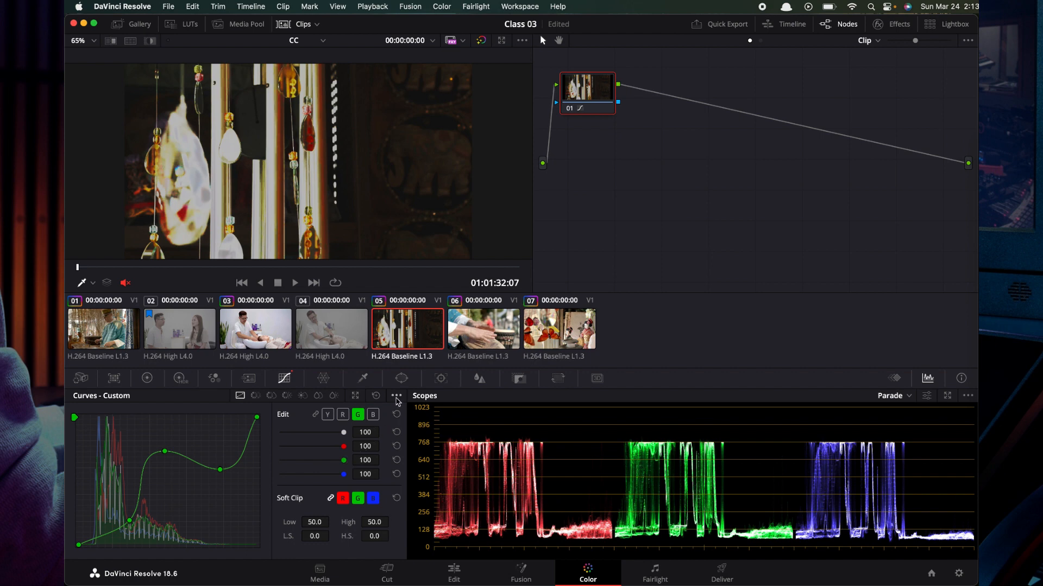
# Step: Link the luminance, red, green and blue curves for joint editing and reset them all
pyautogui.click(328, 414)
pyautogui.click(315, 415)
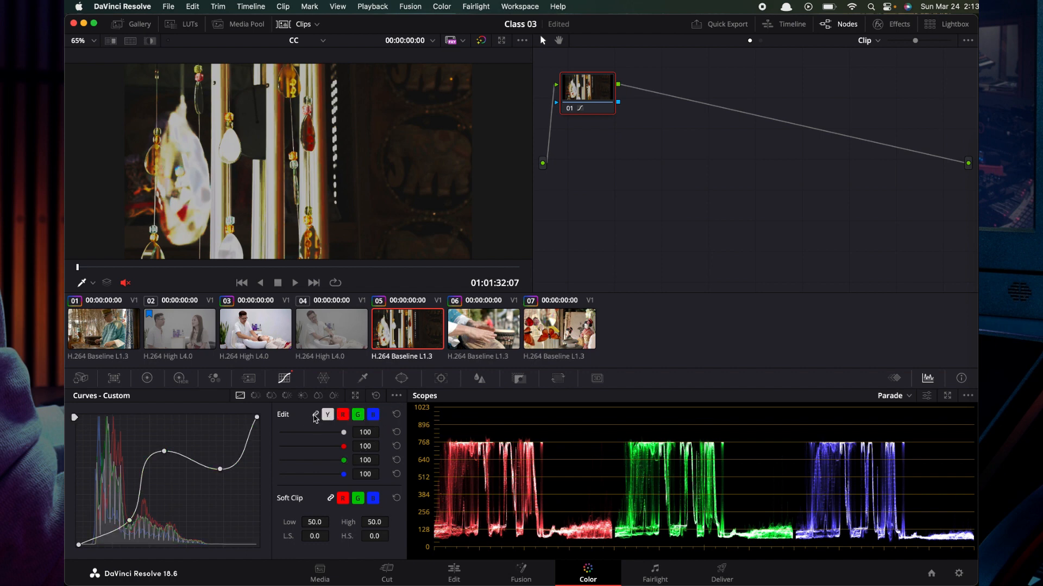
pyautogui.click(375, 396)
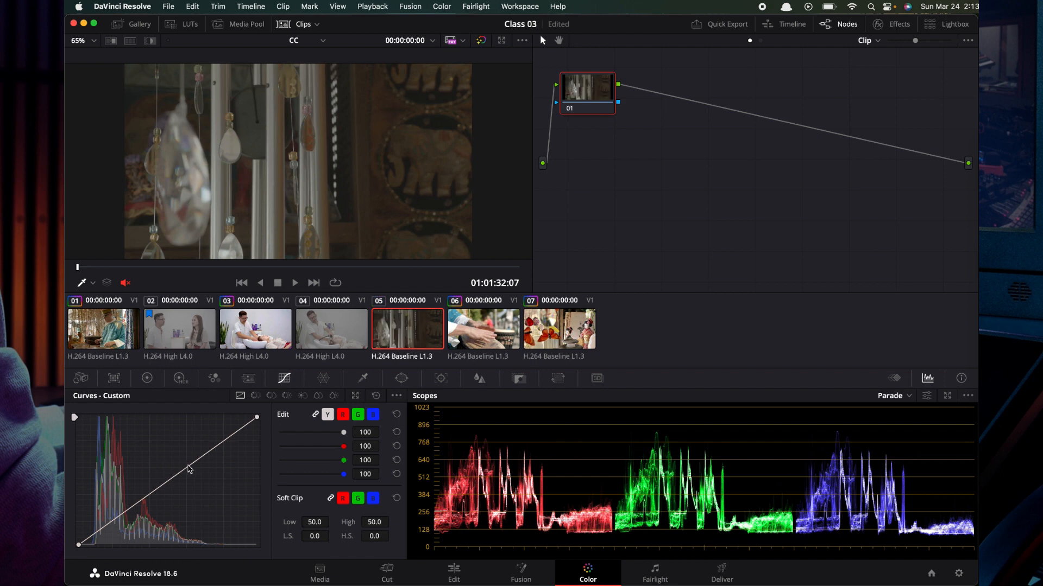
# Step: Shape the linked curve with three points, raising the highlights, lowering the midtones and lifting the shadows
pyautogui.moveTo(207, 457); pyautogui.dragTo(197, 443)
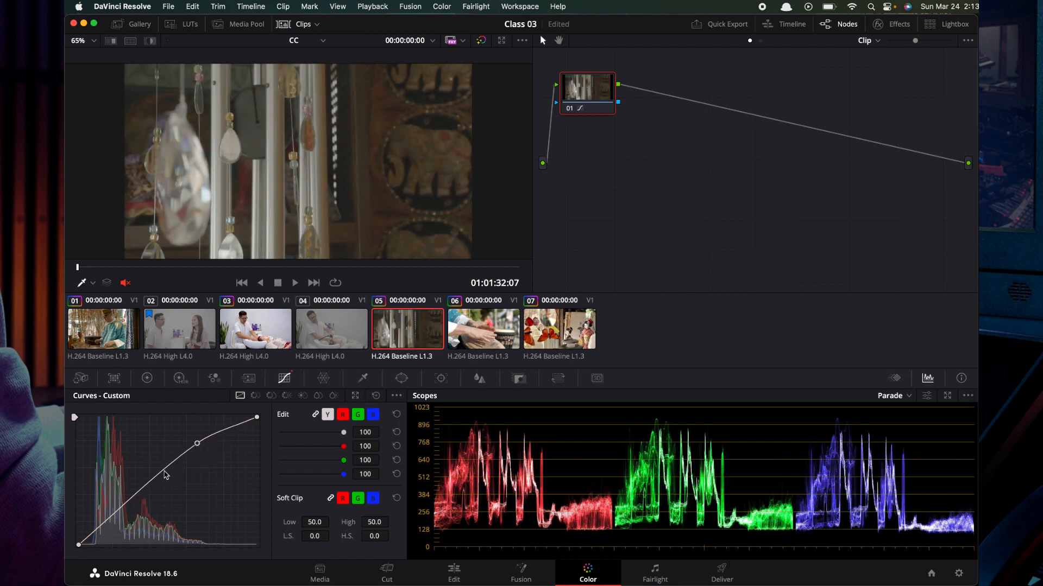
pyautogui.moveTo(164, 483); pyautogui.dragTo(122, 497)
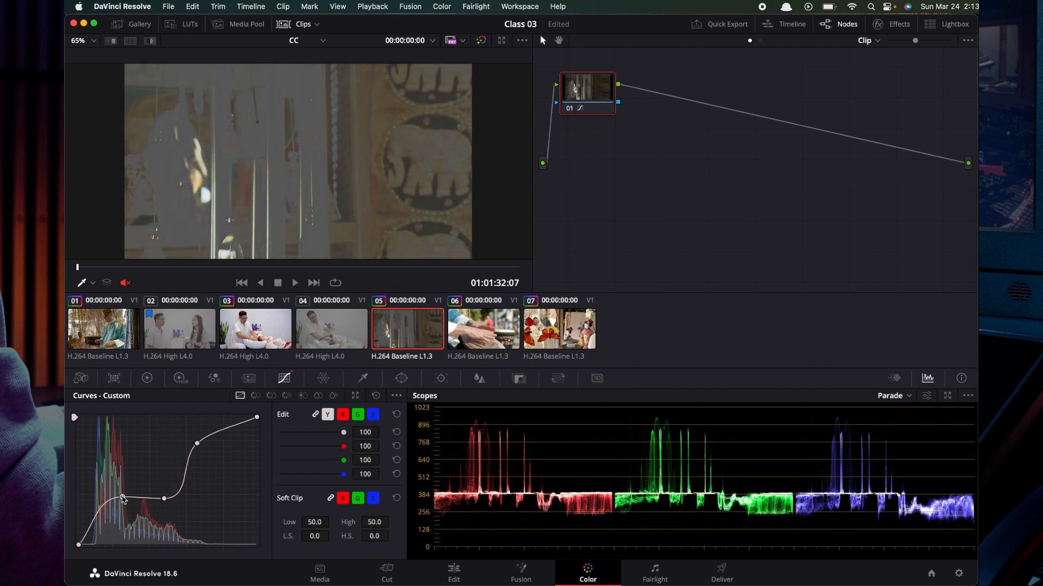
# Step: Enable Editable Splines and adjust the linked curve around the shadow and midtone points
pyautogui.click(396, 396)
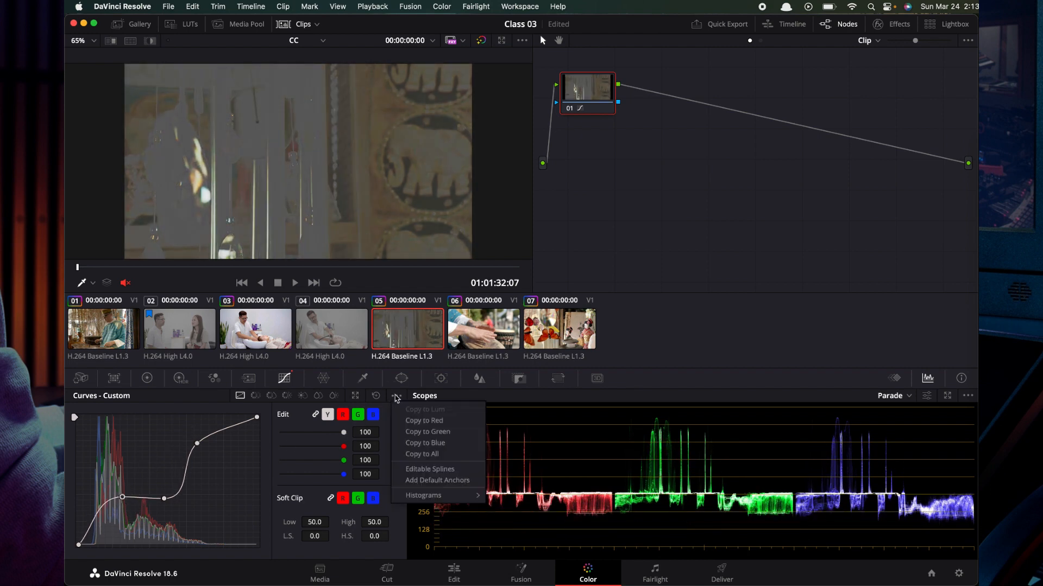
pyautogui.click(430, 469)
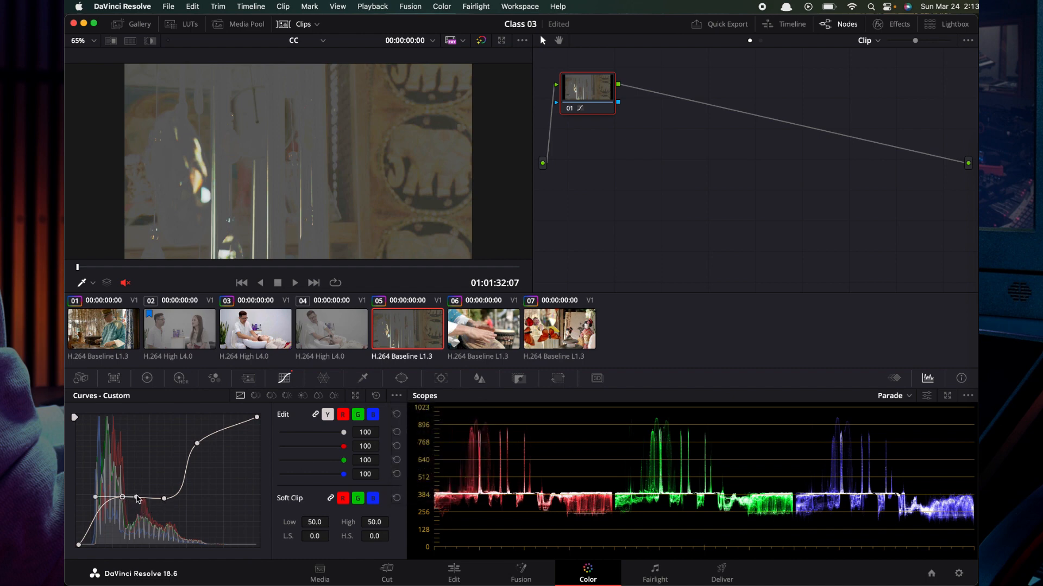
pyautogui.moveTo(137, 499); pyautogui.dragTo(163, 501)
# Step: Remove and re-add the highlight point on the linked curve twice, placing the last one slightly above the curve
pyautogui.click(196, 444)
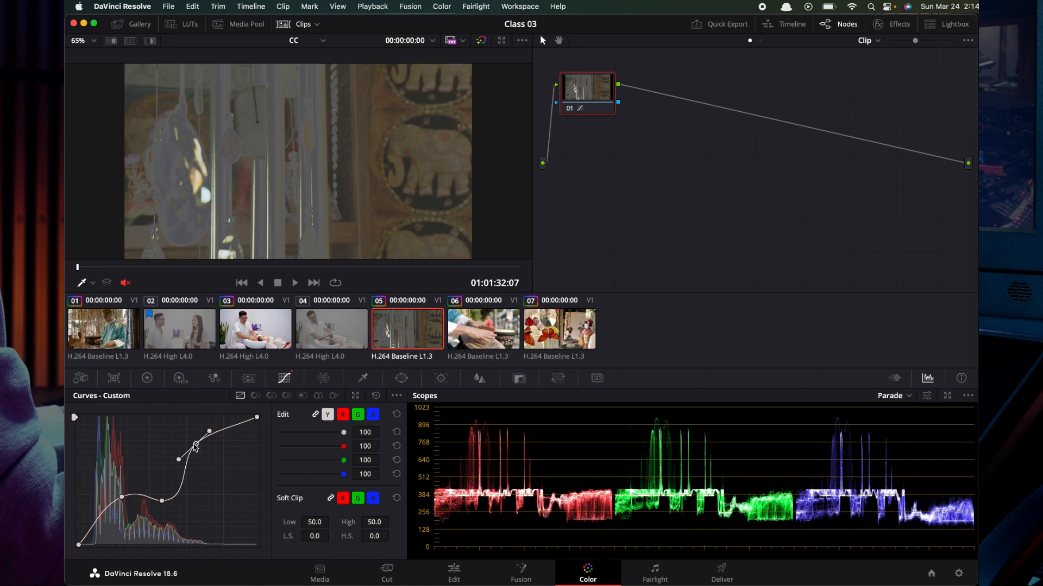
pyautogui.rightClick(196, 444)
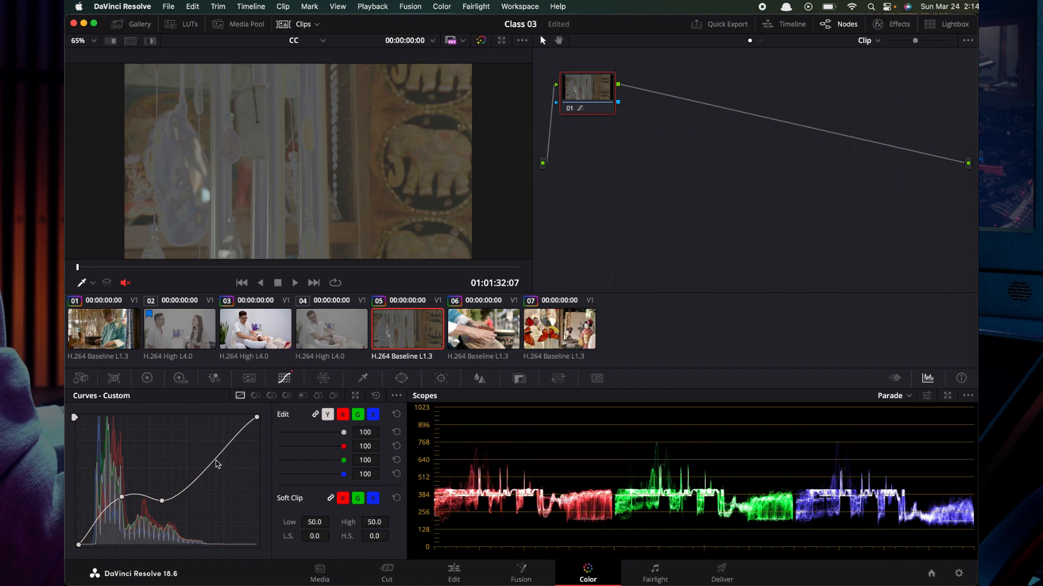
pyautogui.moveTo(218, 464); pyautogui.dragTo(197, 442)
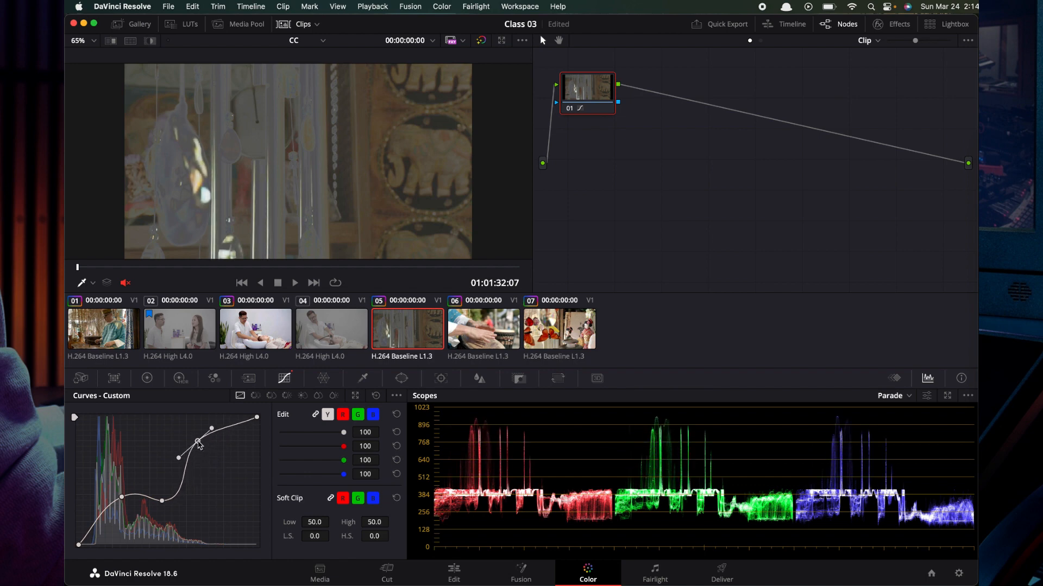
pyautogui.rightClick(198, 443)
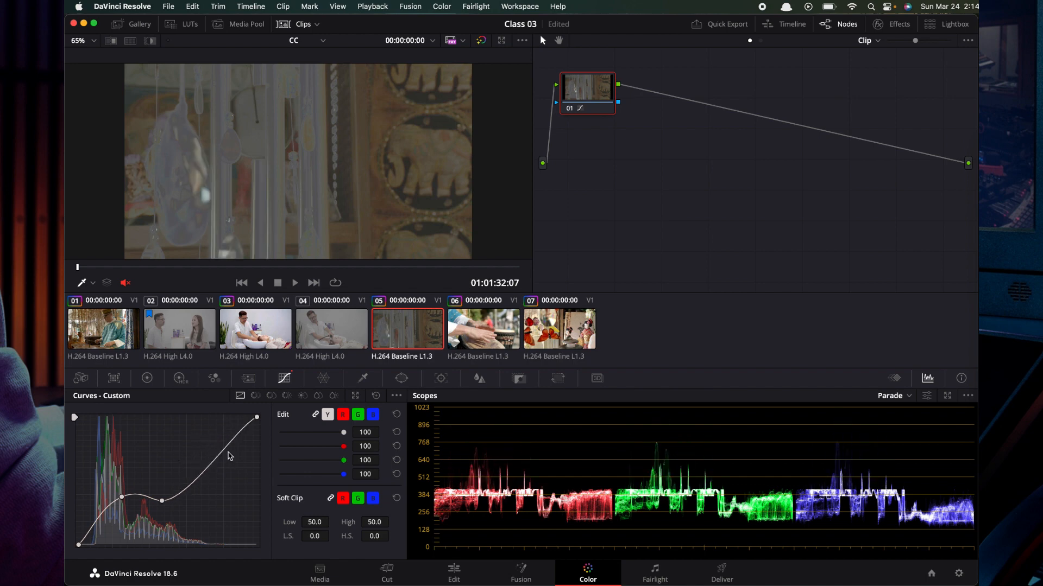
pyautogui.moveTo(226, 454); pyautogui.dragTo(217, 446)
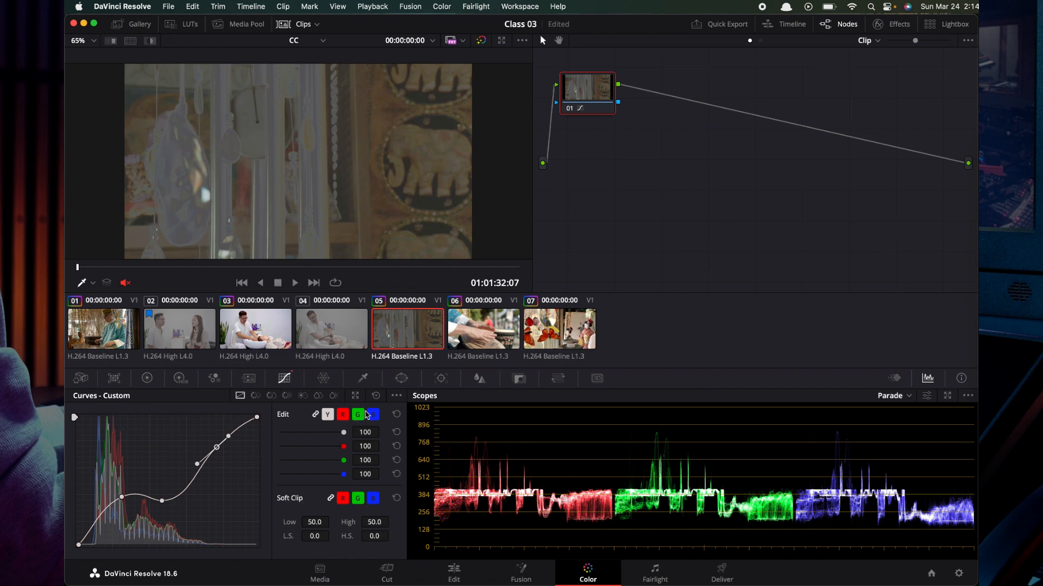
# Step: Reset the custom curves and turn off Editable Splines
pyautogui.click(378, 396)
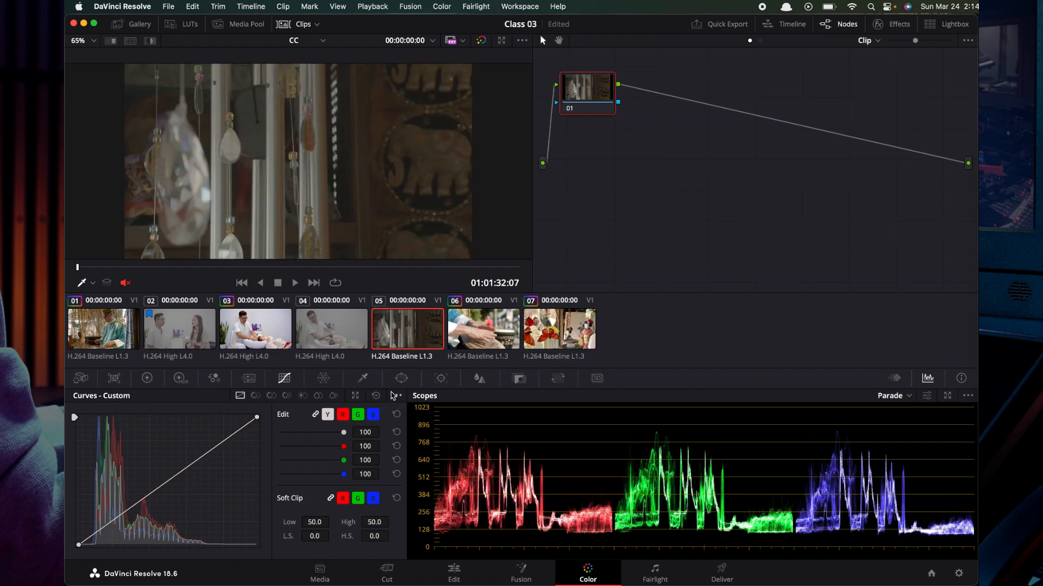
pyautogui.click(397, 396)
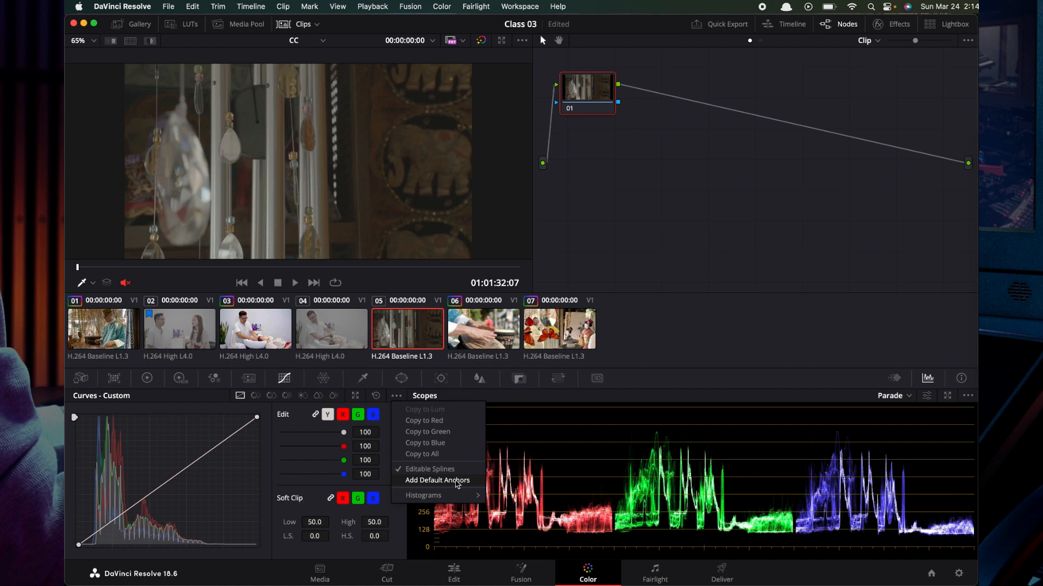
pyautogui.click(402, 469)
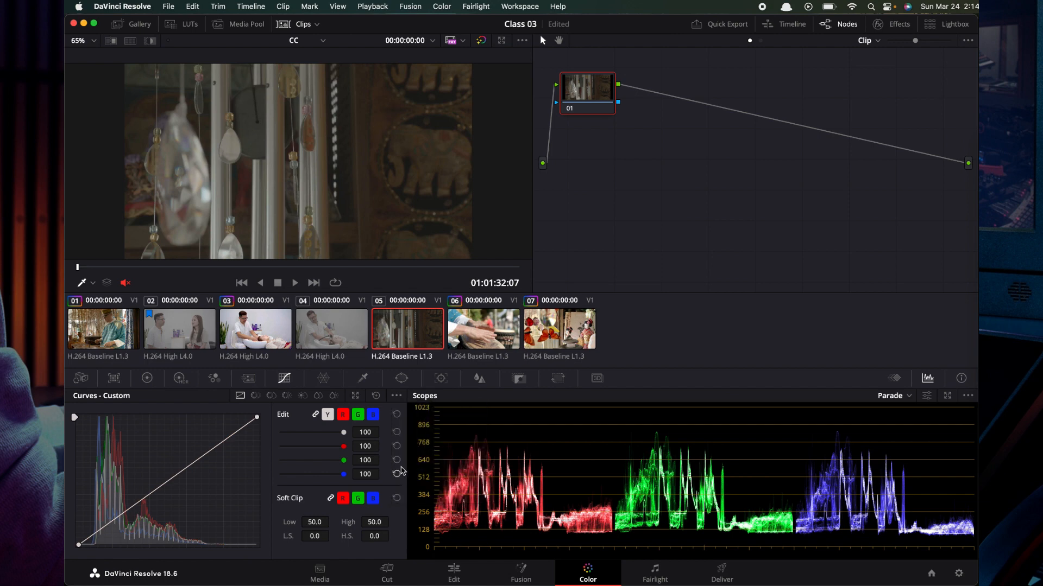
# Step: Add the default anchors to the linked curve, keeping its end points in the black and white corners
pyautogui.click(394, 395)
pyautogui.click(419, 481)
pyautogui.moveTo(255, 421)
pyautogui.mouseDown()
pyautogui.moveTo(236, 406)
pyautogui.moveTo(258, 442)
pyautogui.moveTo(257, 417)
pyautogui.mouseUp()
pyautogui.moveTo(84, 545); pyautogui.dragTo(79, 544)
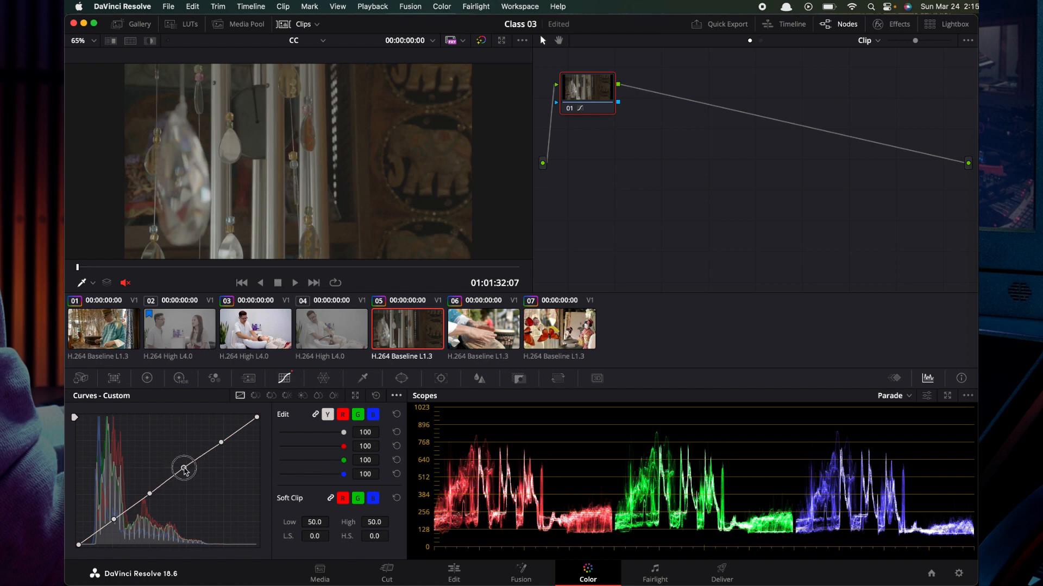
# Step: Try moving the linked curve's middle anchor slightly down and back, and leave it raised above the diagonal
pyautogui.moveTo(187, 468); pyautogui.dragTo(185, 476)
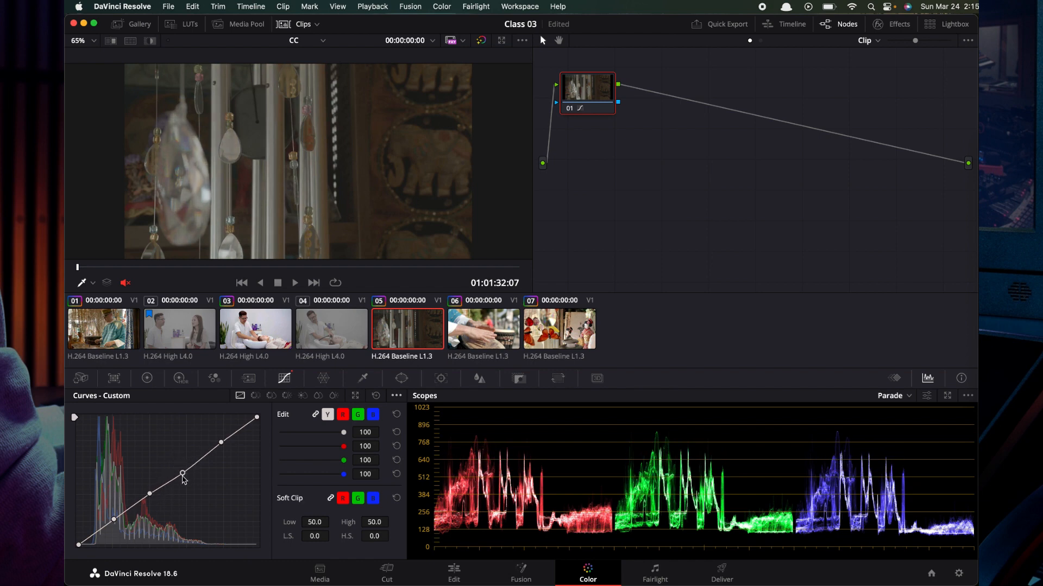
pyautogui.moveTo(183, 468); pyautogui.dragTo(180, 470)
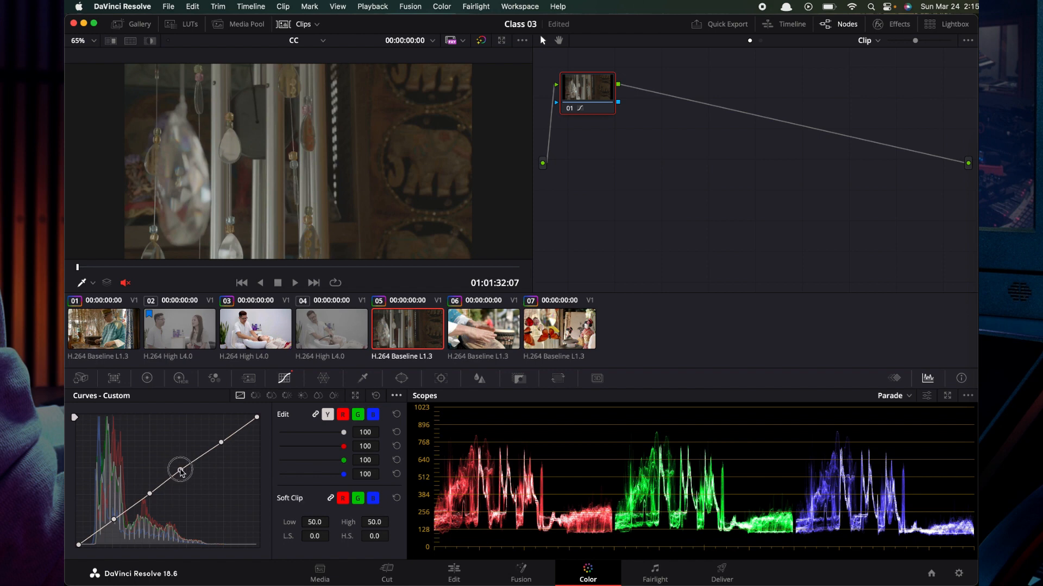
pyautogui.moveTo(180, 470); pyautogui.dragTo(176, 465)
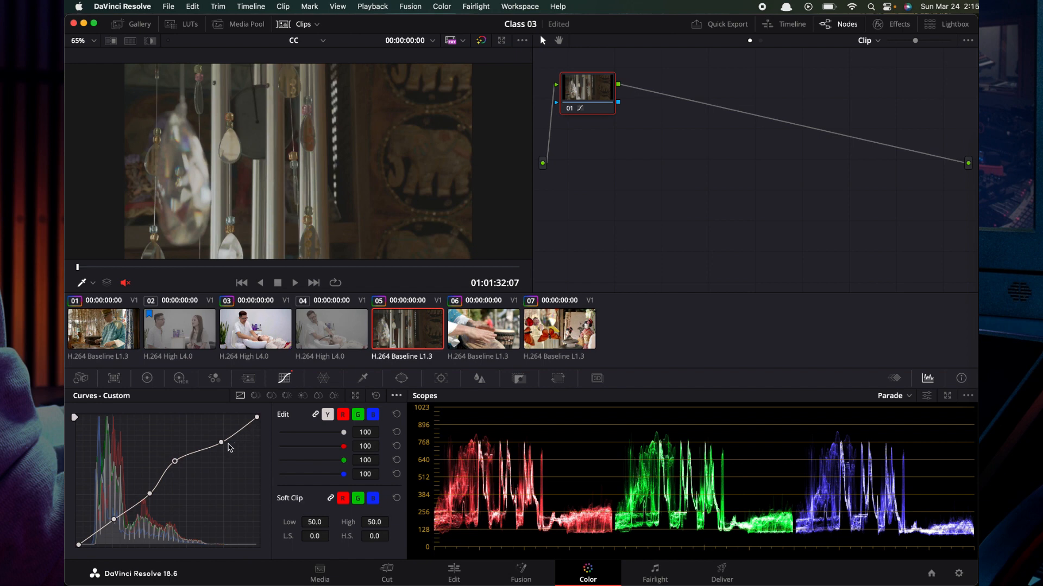
pyautogui.moveTo(145, 495); pyautogui.dragTo(146, 503)
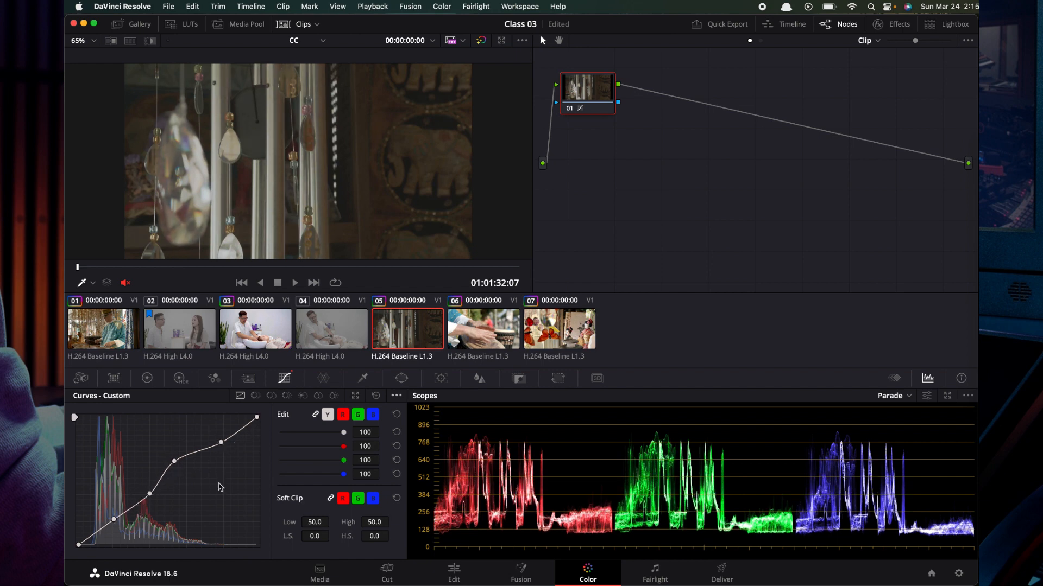